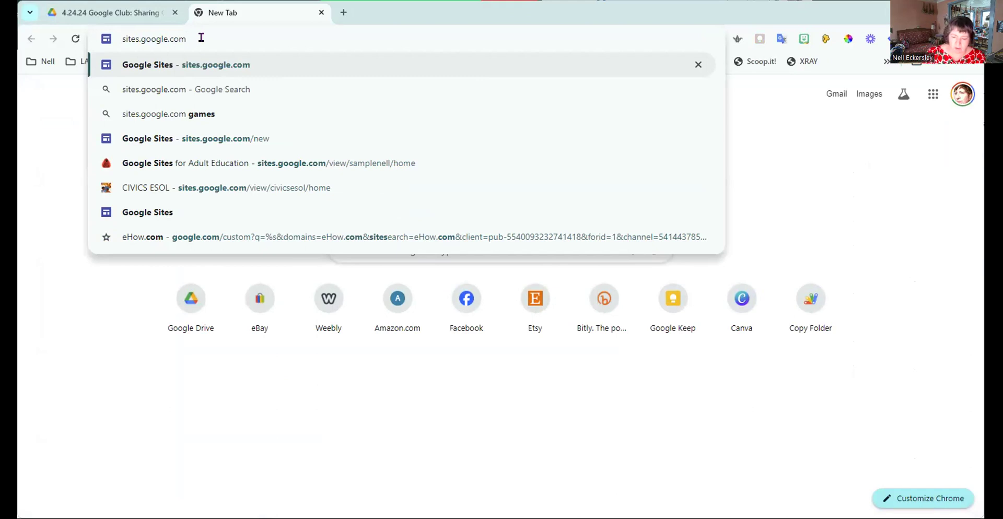
# Open Google Sites, browse the full template gallery, and create a new blank site
pyautogui.press('Return')
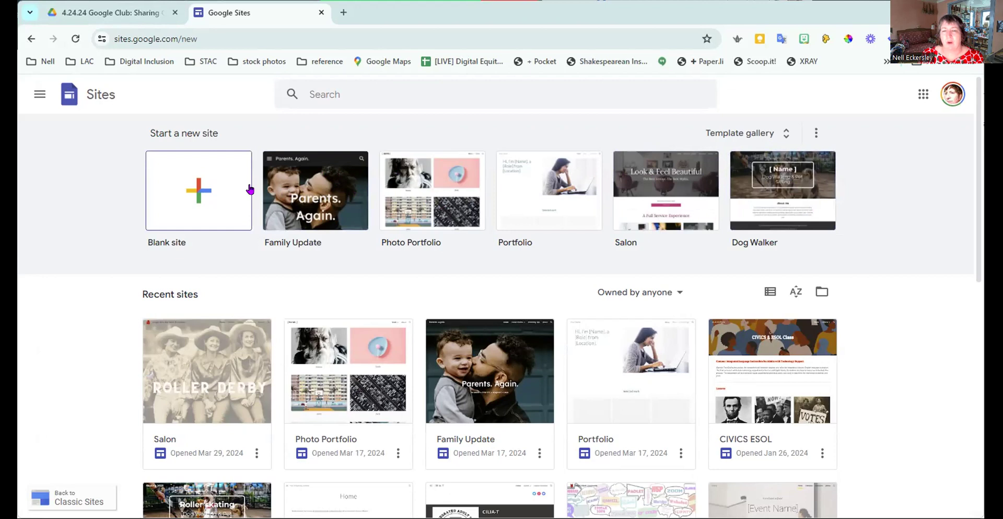
pyautogui.click(793, 134)
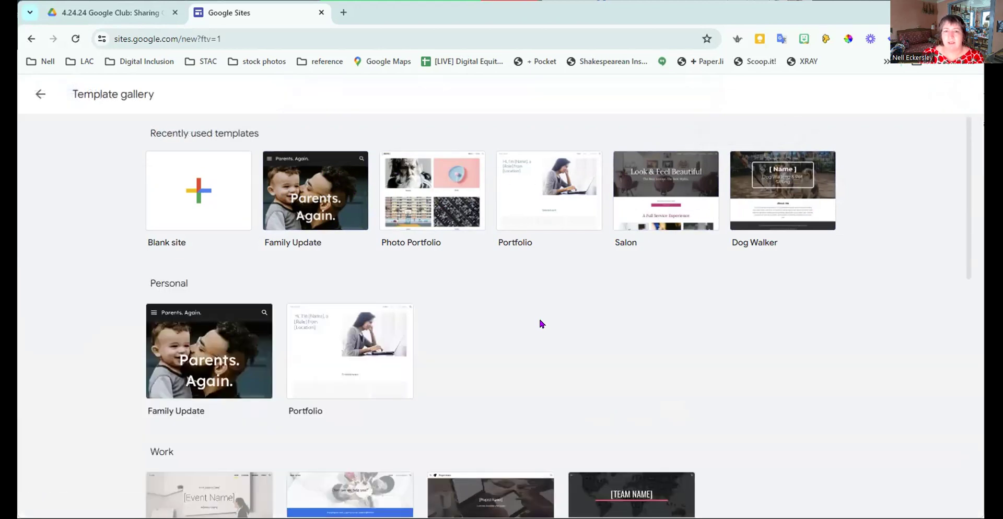
pyautogui.scroll(-10, 540, 320)
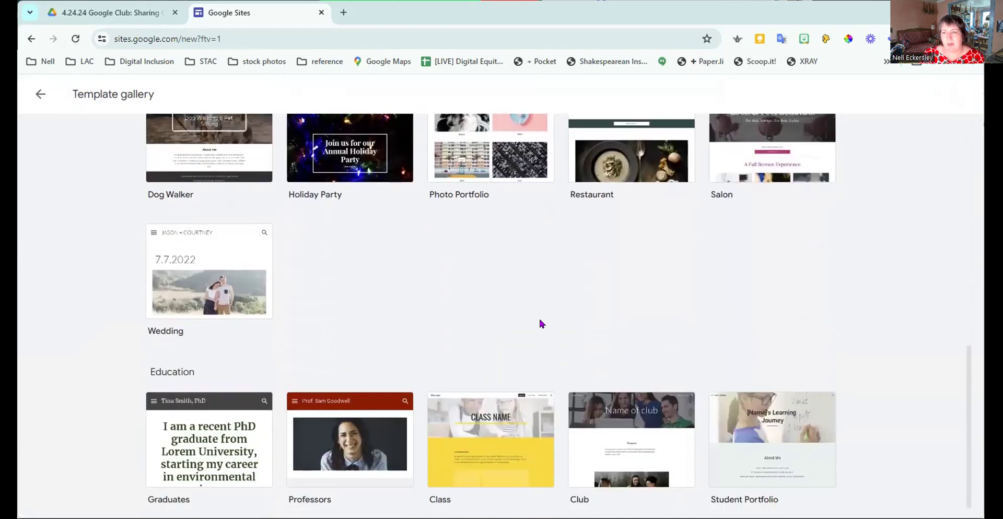
pyautogui.scroll(10, 540, 321)
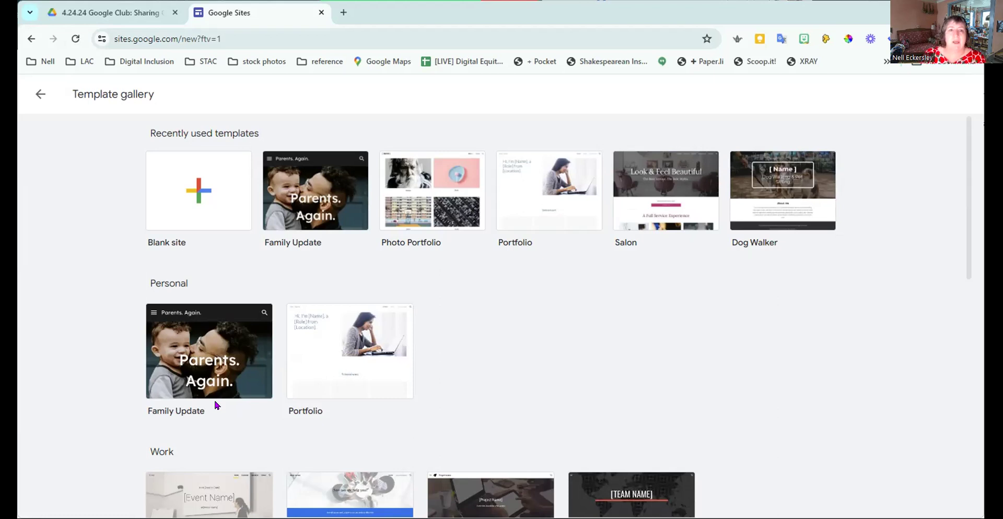
pyautogui.click(194, 191)
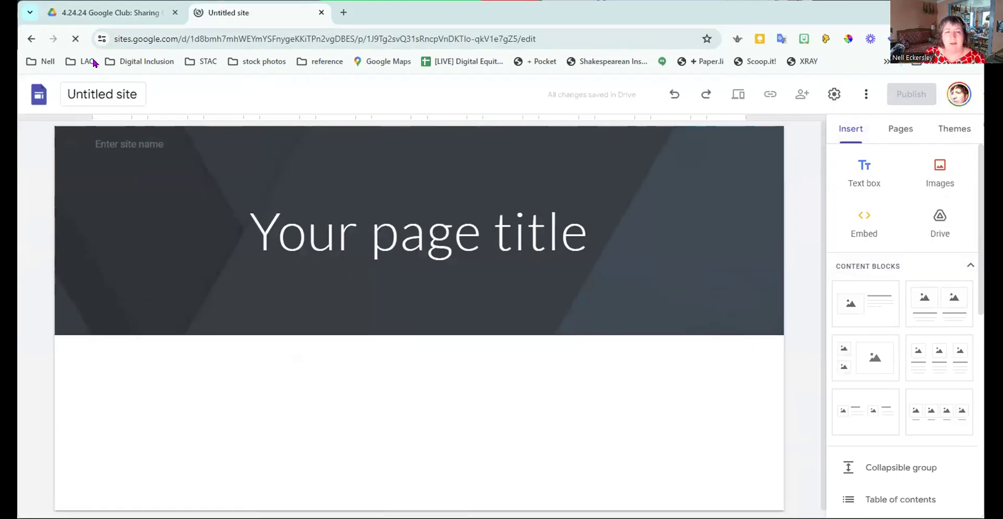
# Switch to Google Drive, look up the Google Sites option for creating new items, and return to the untitled site
pyautogui.click(94, 17)
pyautogui.click(65, 136)
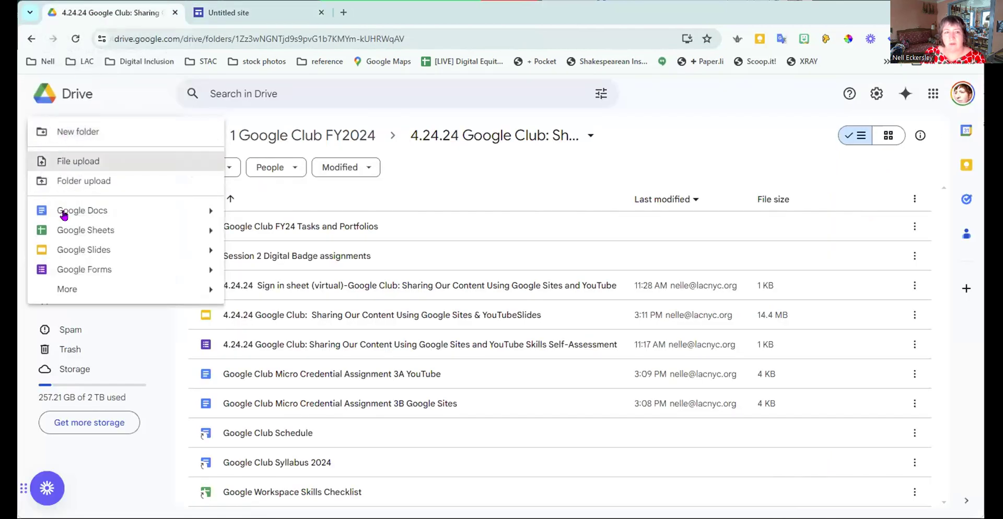
pyautogui.moveTo(62, 289)
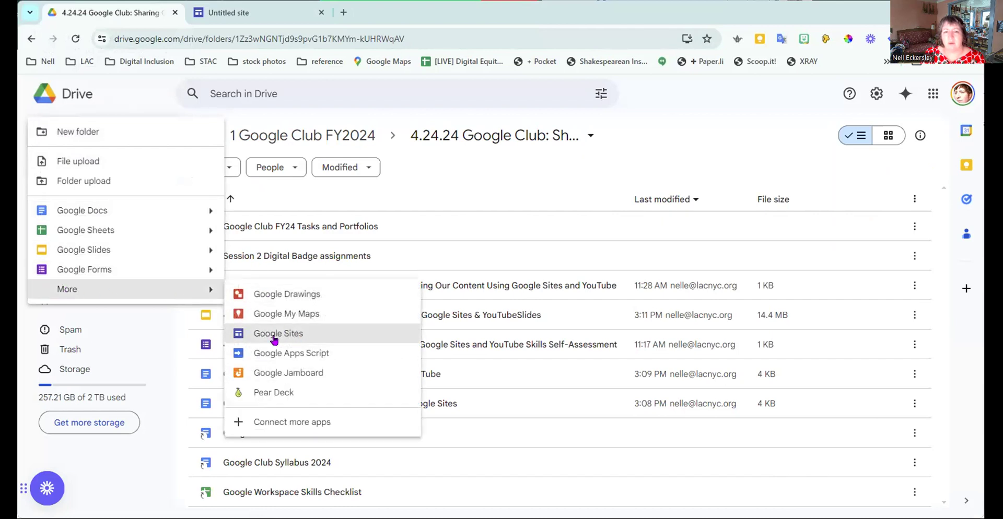
pyautogui.click(255, 16)
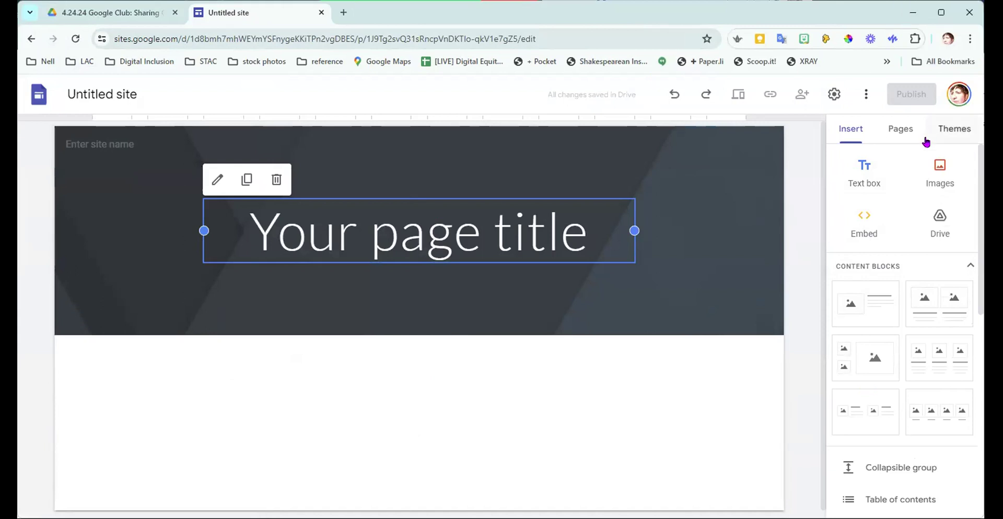
# Start a custom theme for the site and name it with the owner's first name followed by "April"
pyautogui.click(949, 132)
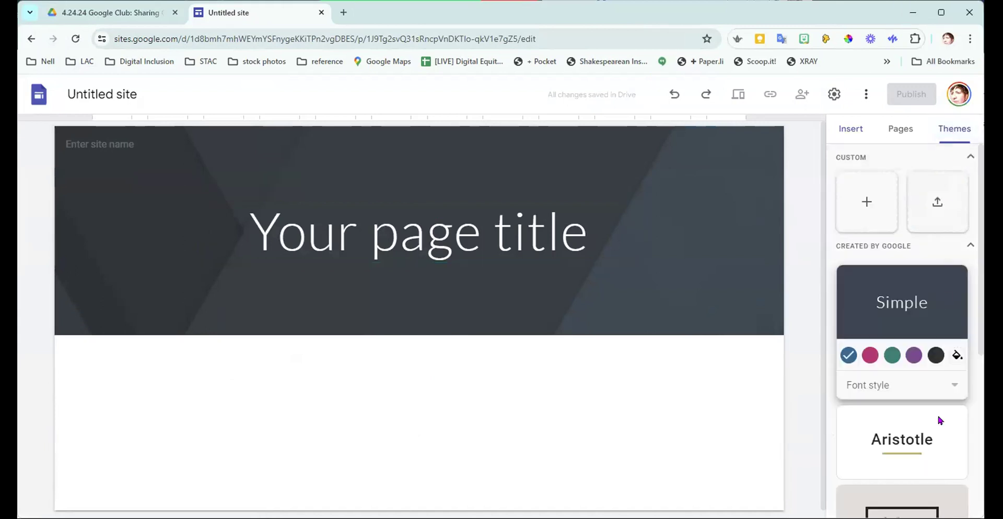
pyautogui.scroll(-3, 939, 320)
pyautogui.scroll(-2, 938, 319)
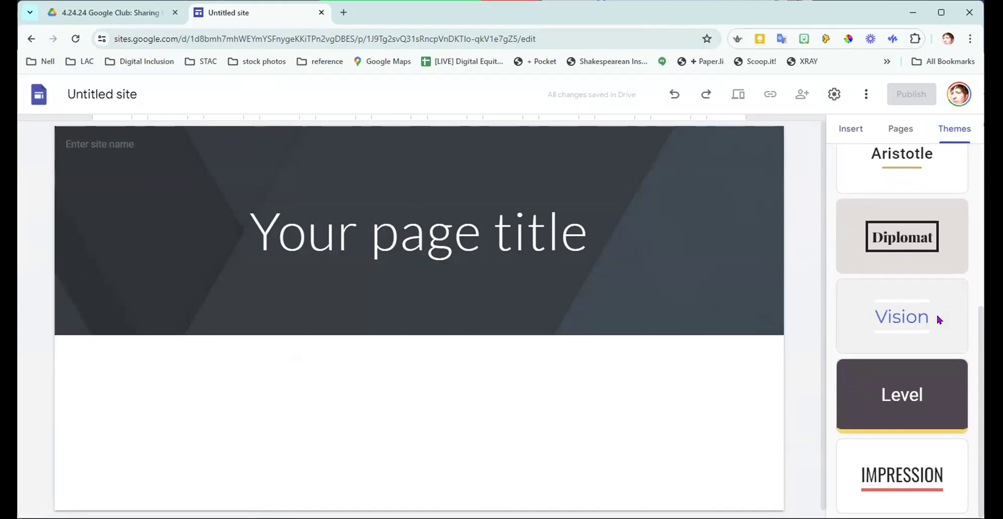
pyautogui.scroll(5, 938, 319)
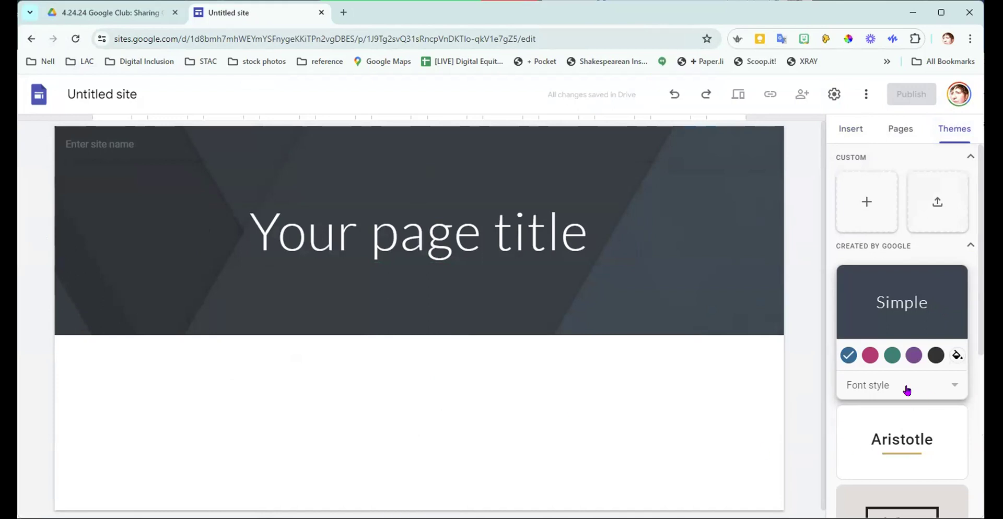
pyautogui.scroll(-5, 907, 390)
pyautogui.scroll(5, 910, 385)
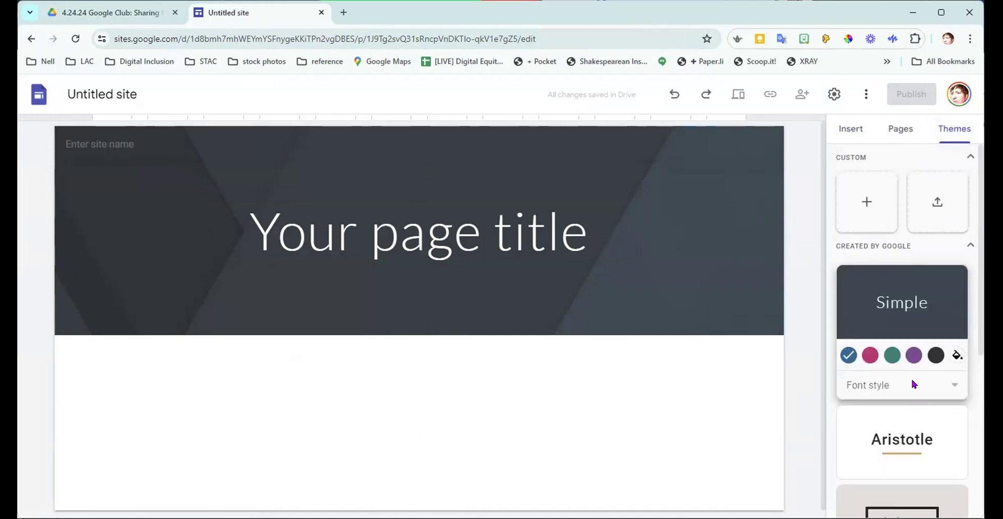
pyautogui.click(866, 205)
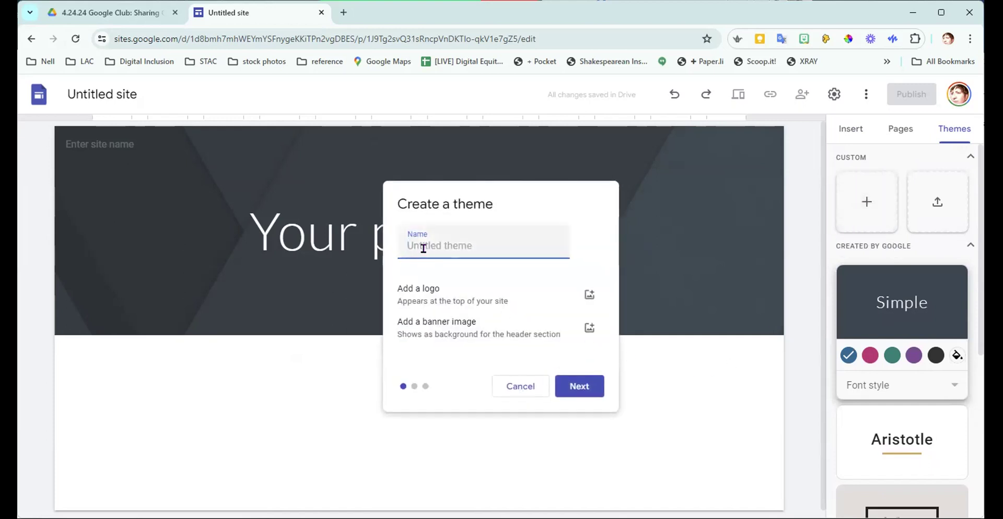
pyautogui.write('ne')
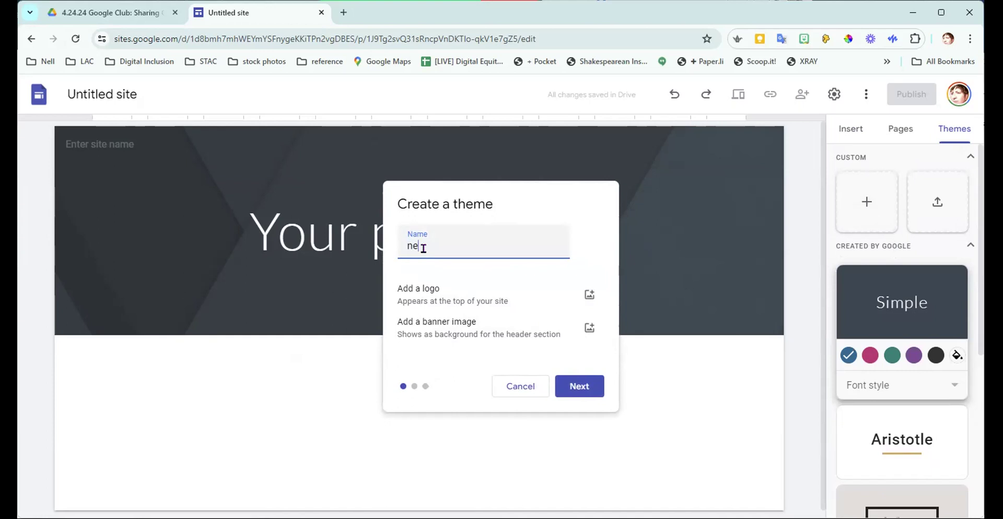
pyautogui.write('llApril')
pyautogui.click(423, 246)
pyautogui.click(413, 385)
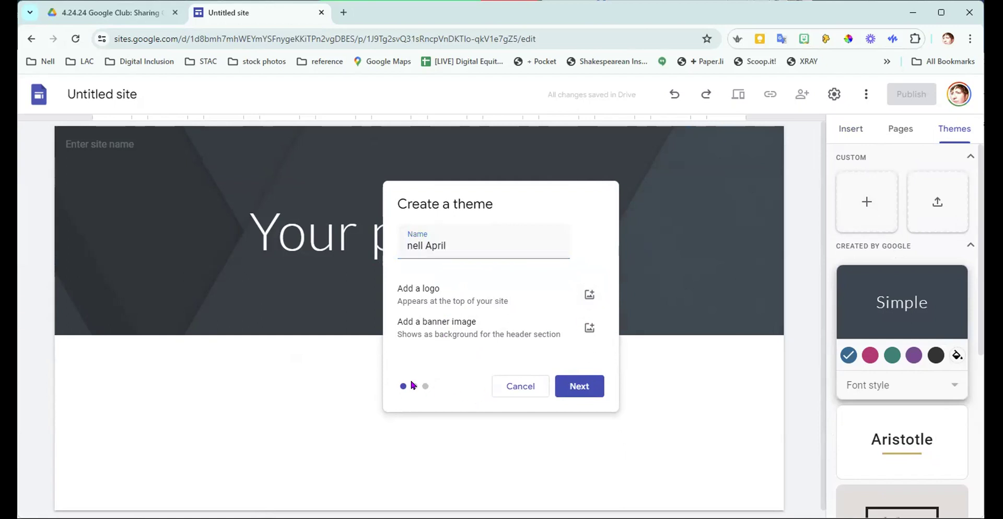
# Upload the Google Sites PNG from the Downloads folder as the theme's logo
pyautogui.click(587, 296)
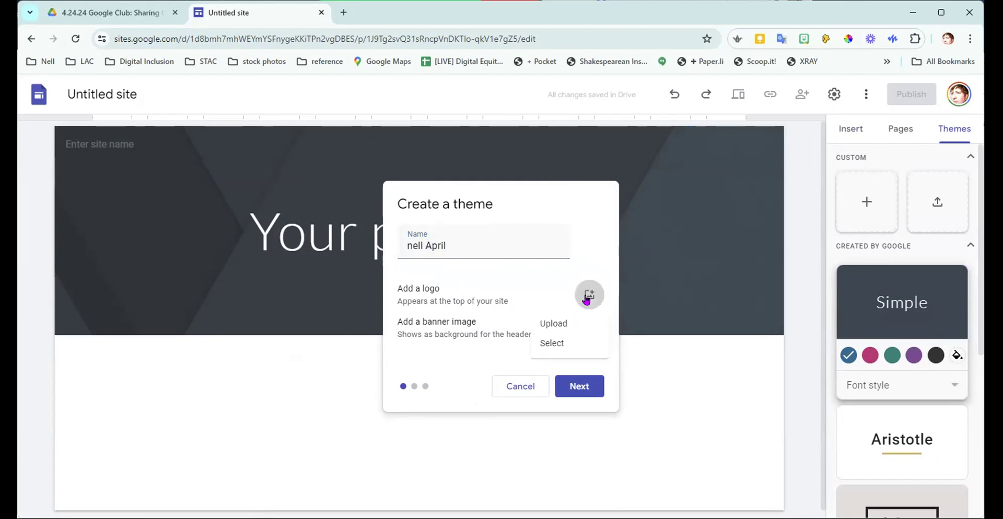
pyautogui.click(557, 324)
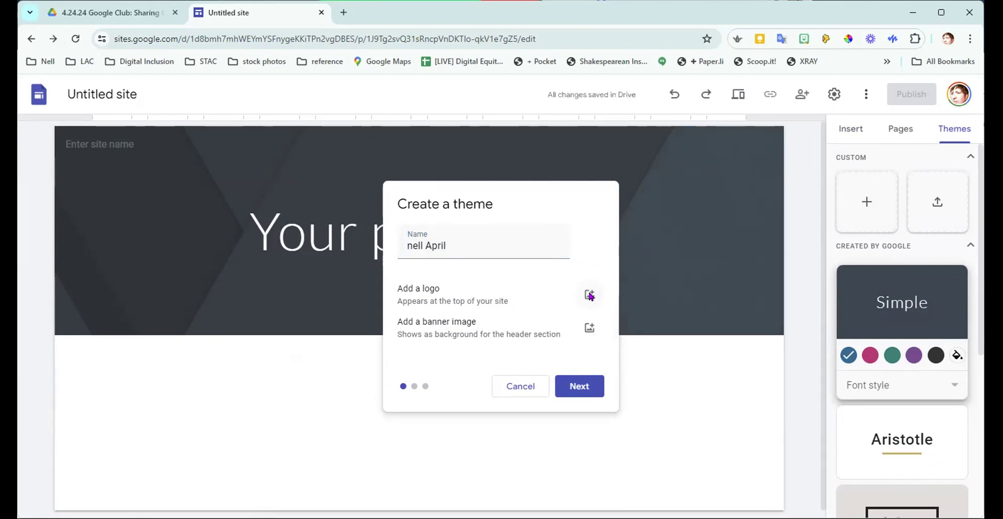
pyautogui.click(589, 296)
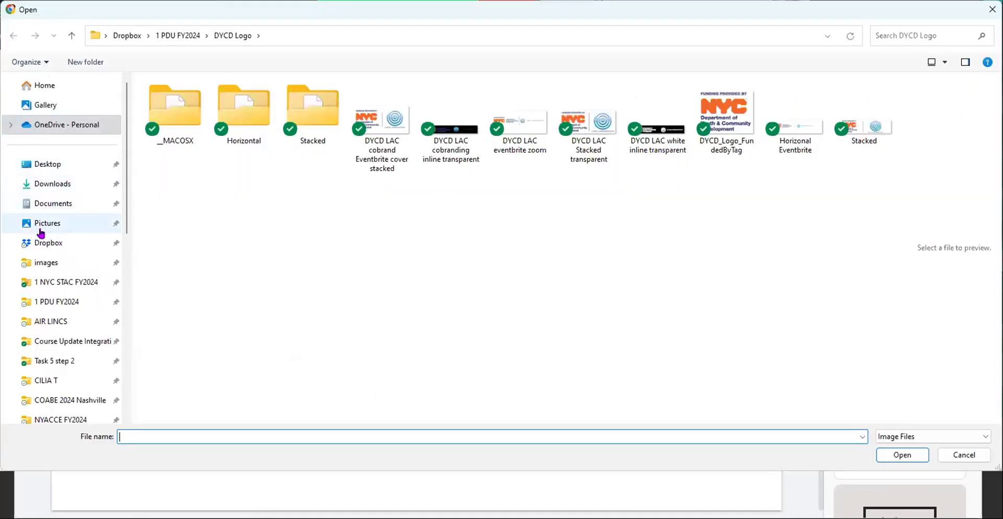
pyautogui.click(50, 185)
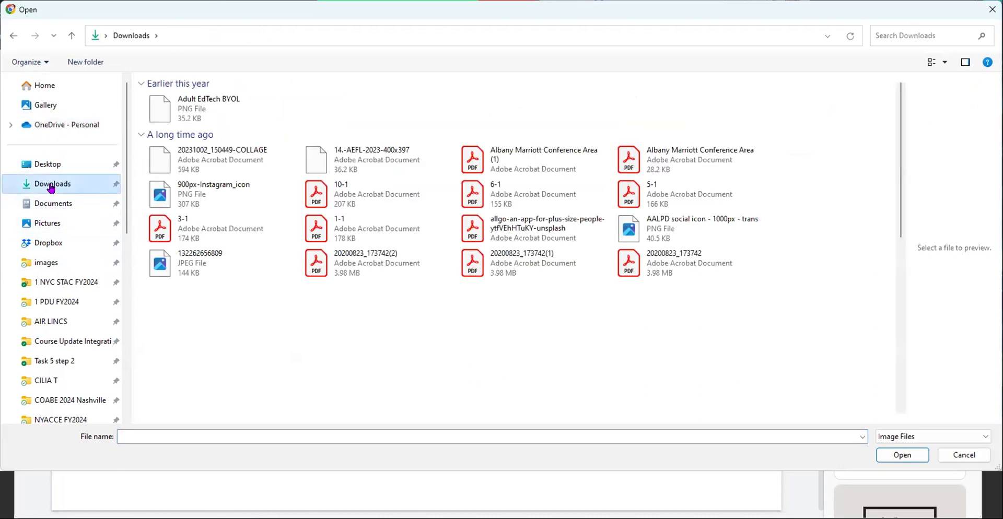
pyautogui.click(341, 112)
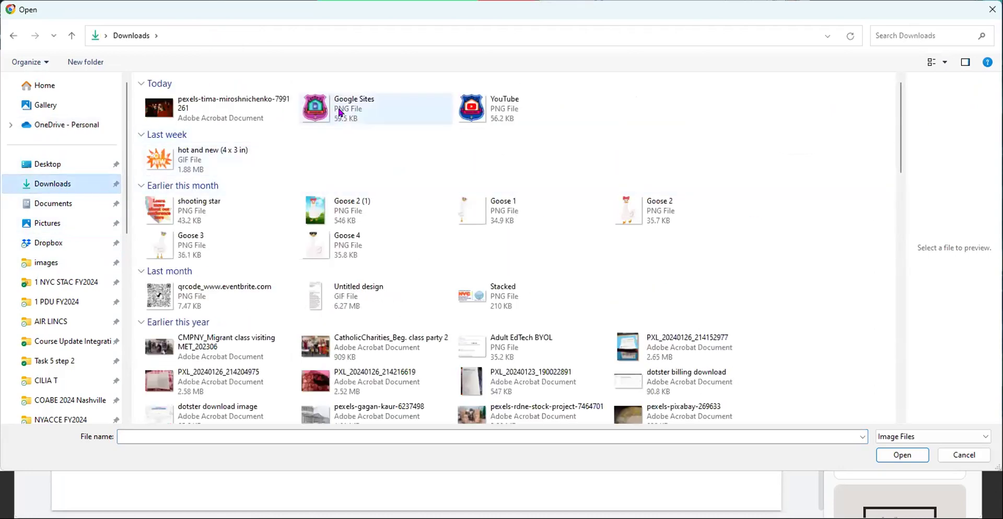
pyautogui.click(903, 457)
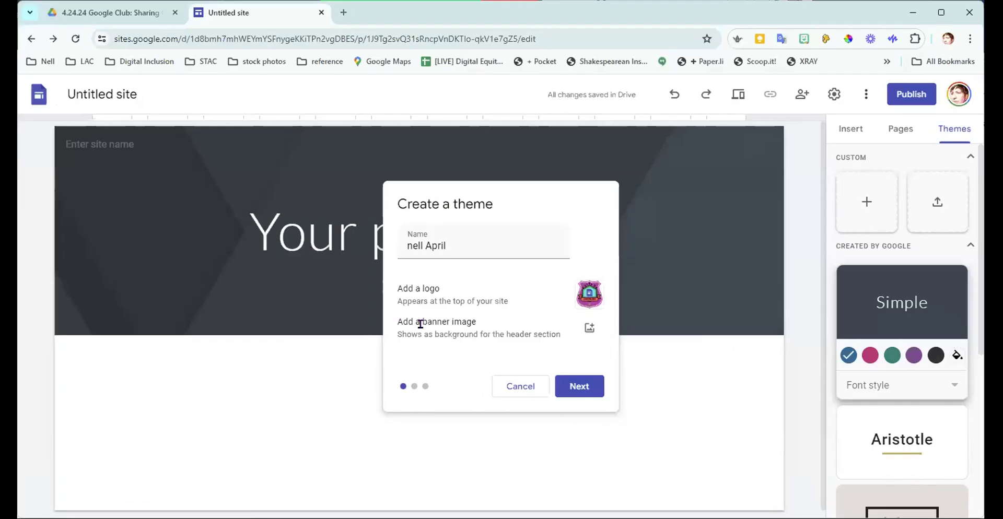
# Upload the image 2f45dc3 from the Dropbox images folder as the theme's banner image
pyautogui.click(589, 329)
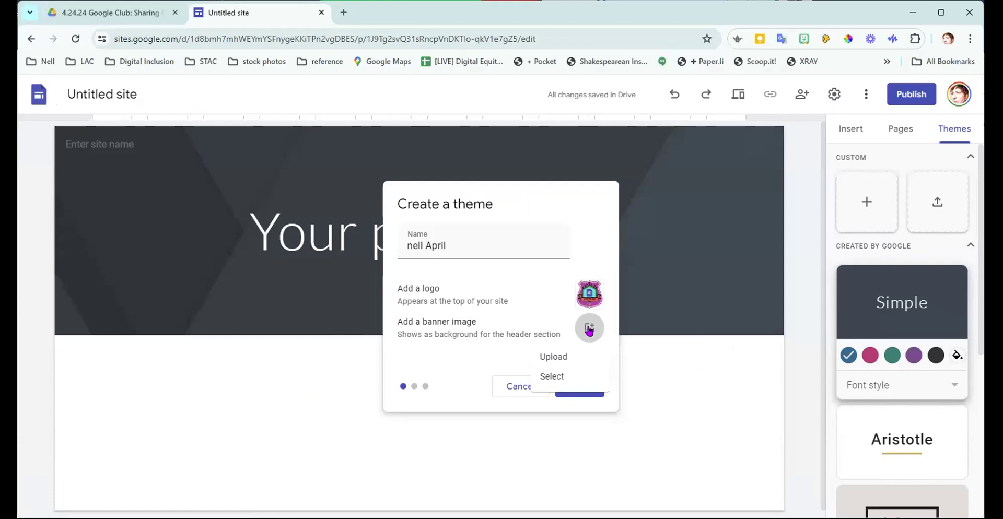
pyautogui.click(555, 357)
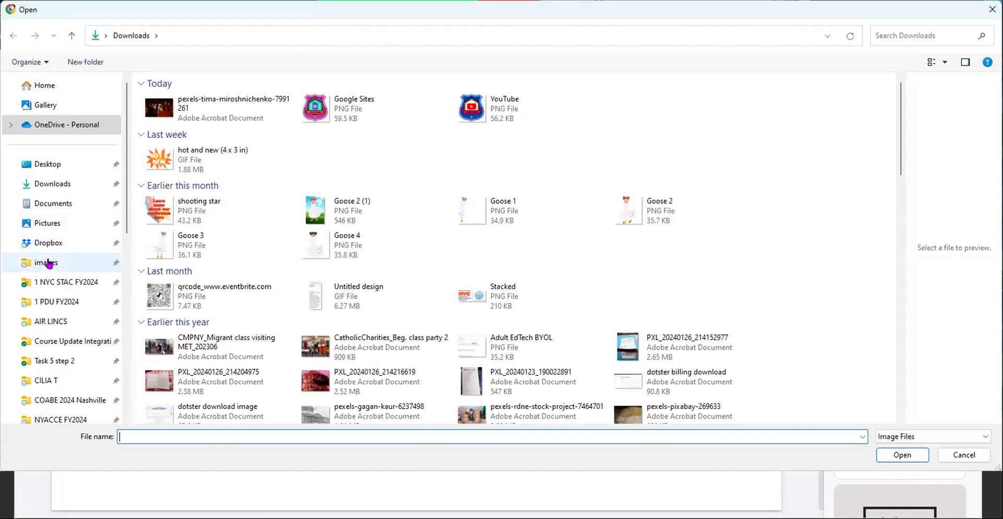
pyautogui.click(49, 264)
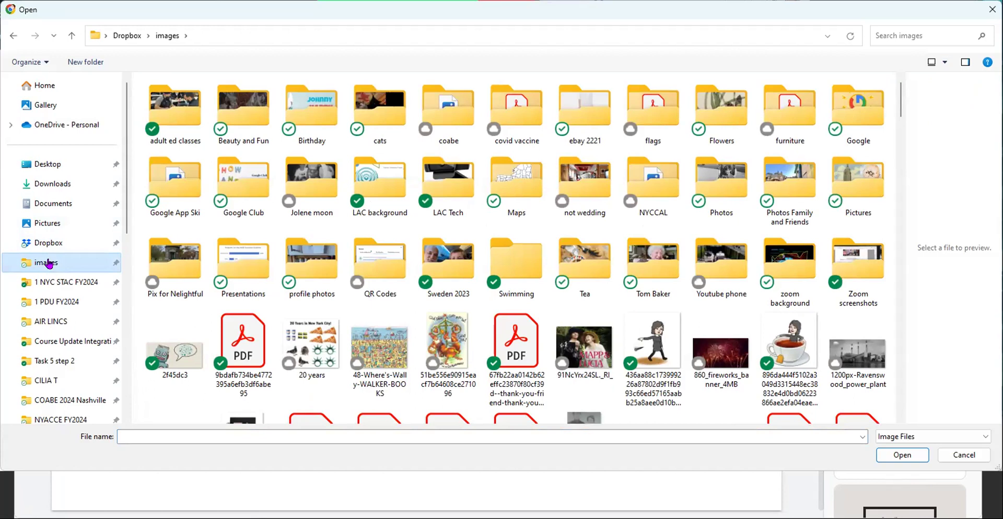
pyautogui.click(180, 363)
pyautogui.click(897, 457)
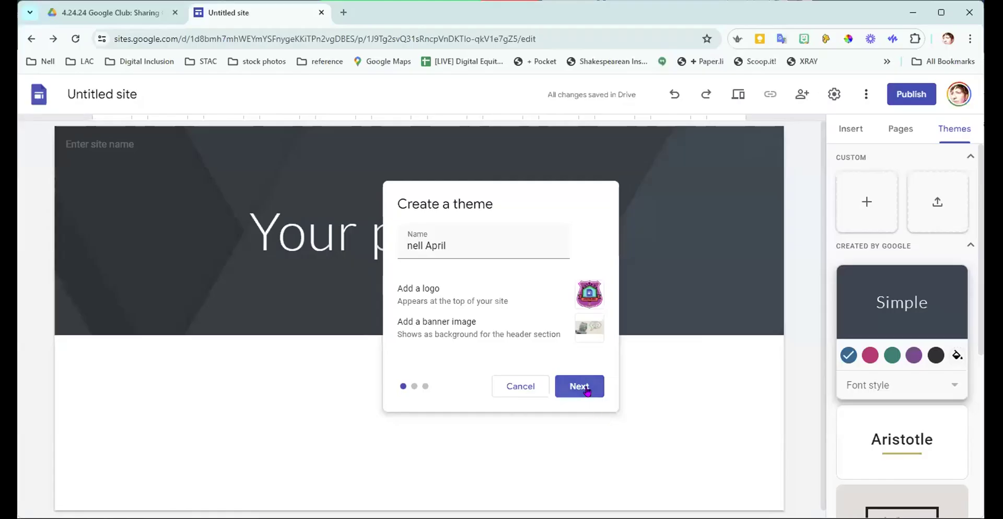
# Check the custom color options, apply the preset palette of orange-red, light and dark gray, and proceed to the font selection
pyautogui.click(581, 386)
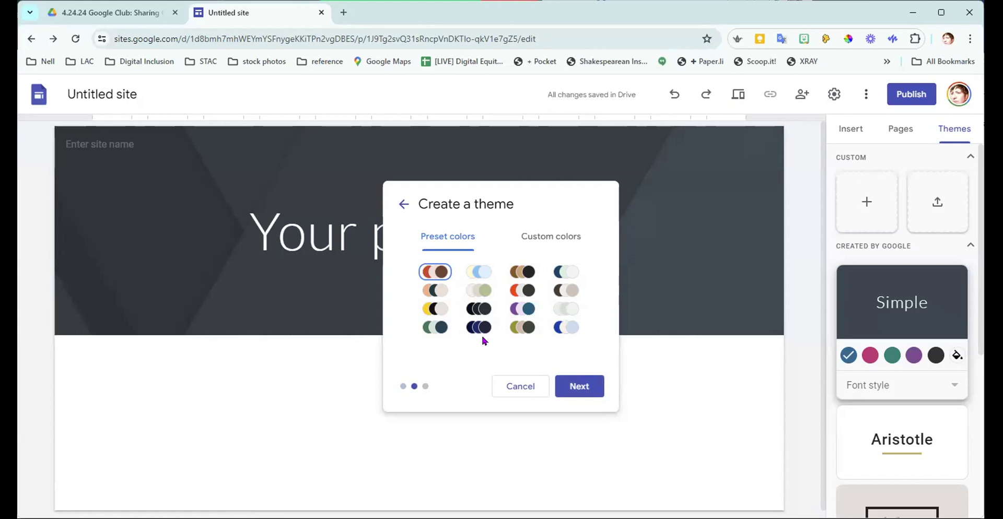
pyautogui.click(552, 238)
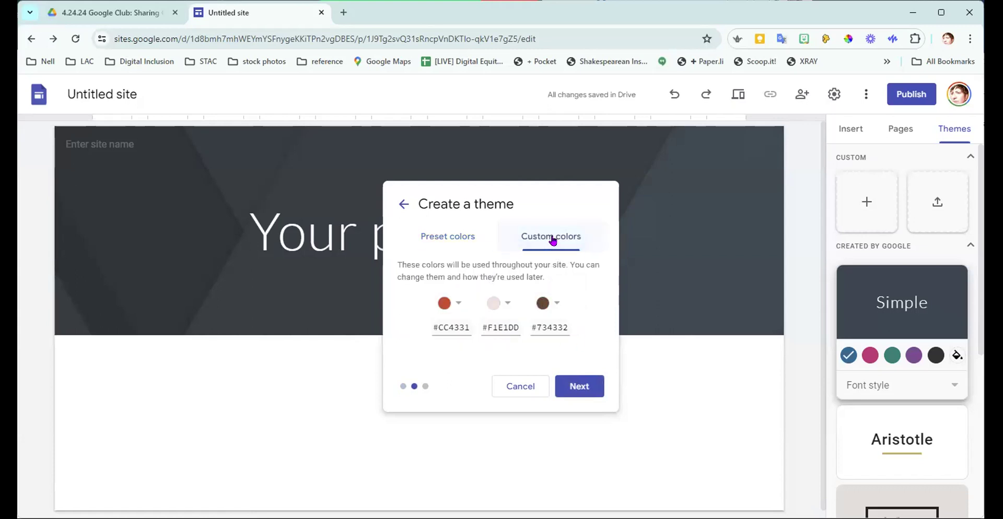
pyautogui.click(458, 239)
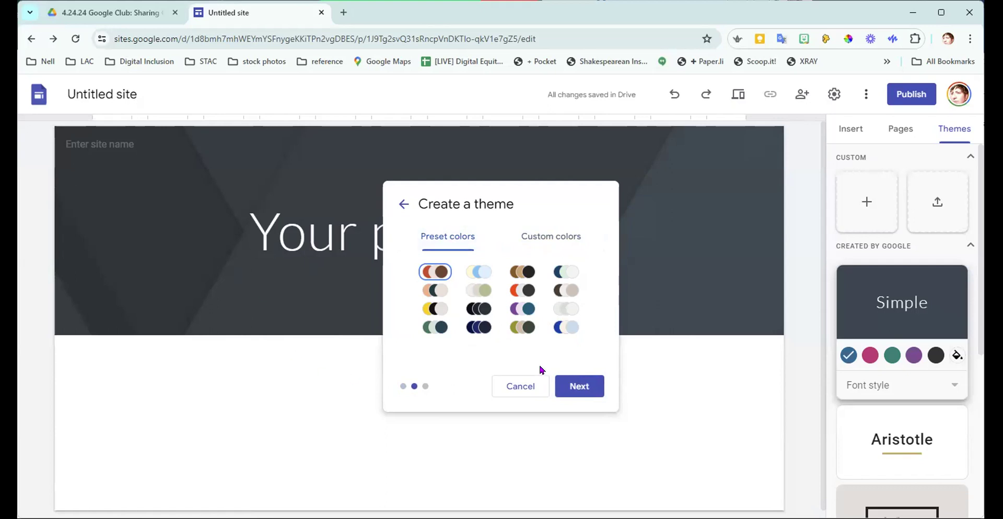
pyautogui.click(524, 291)
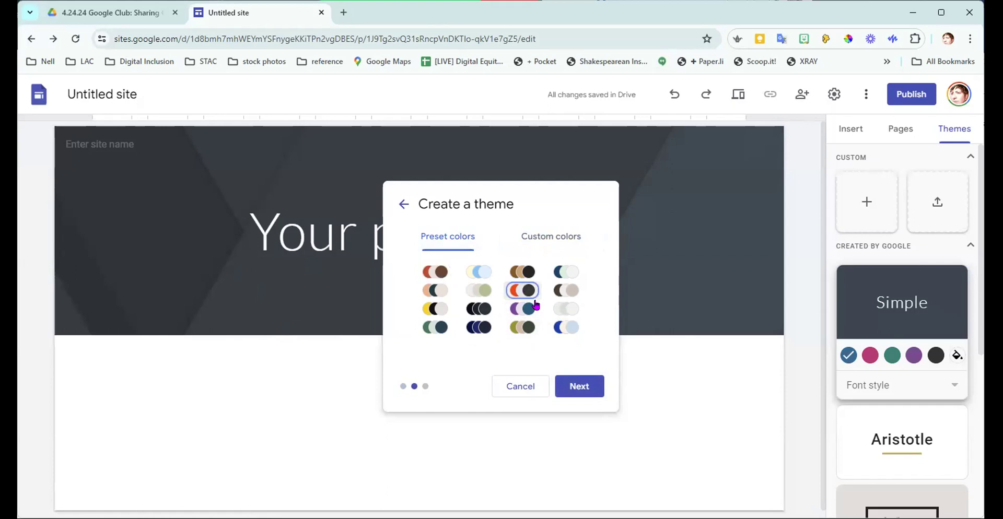
pyautogui.click(573, 393)
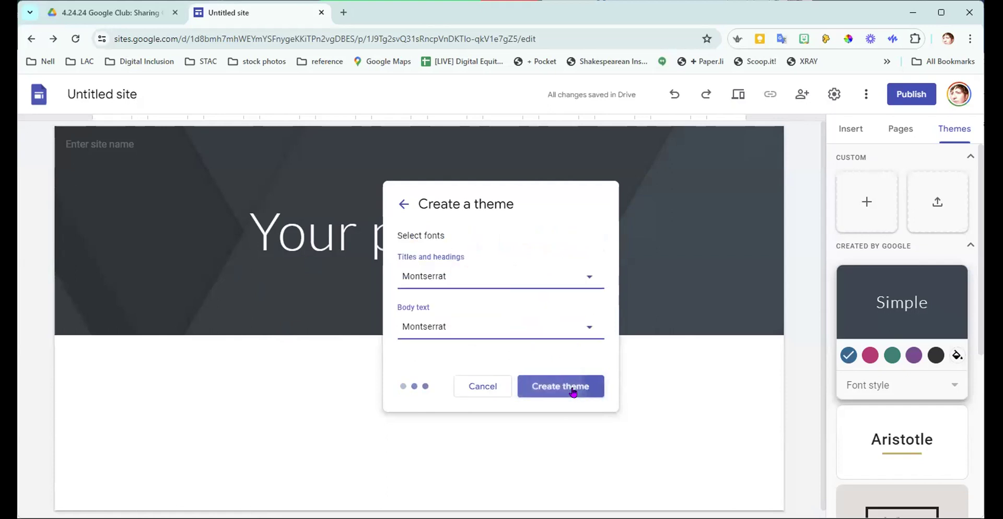
# Set the theme's titles and headings font to Vast Shadow
pyautogui.click(590, 278)
pyautogui.scroll(-1, 469, 382)
pyautogui.scroll(-10, 469, 381)
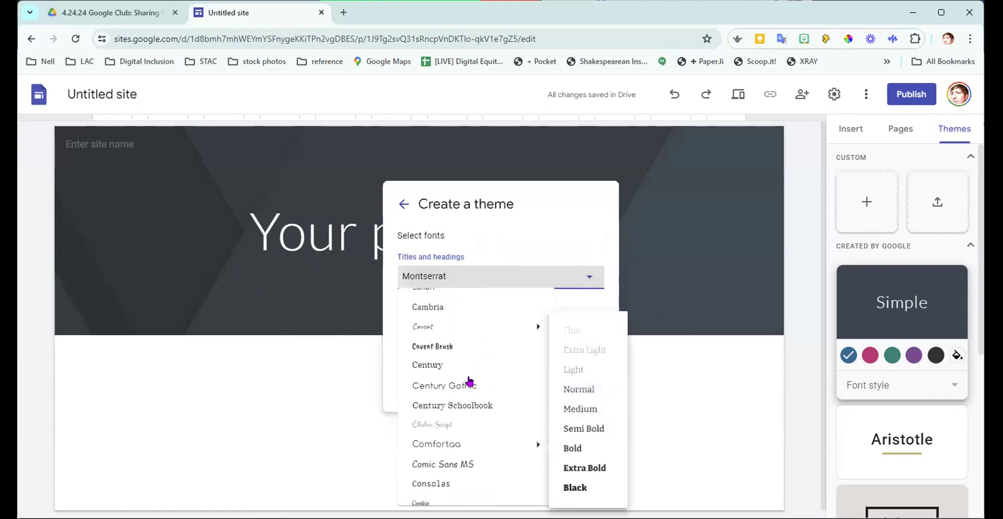
pyautogui.scroll(-10, 469, 381)
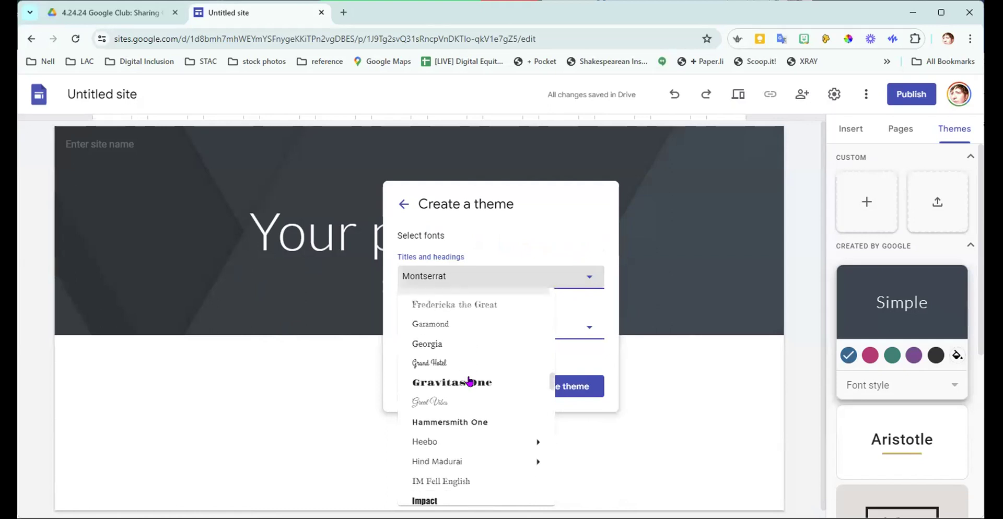
pyautogui.scroll(-10, 469, 381)
pyautogui.scroll(-6, 469, 381)
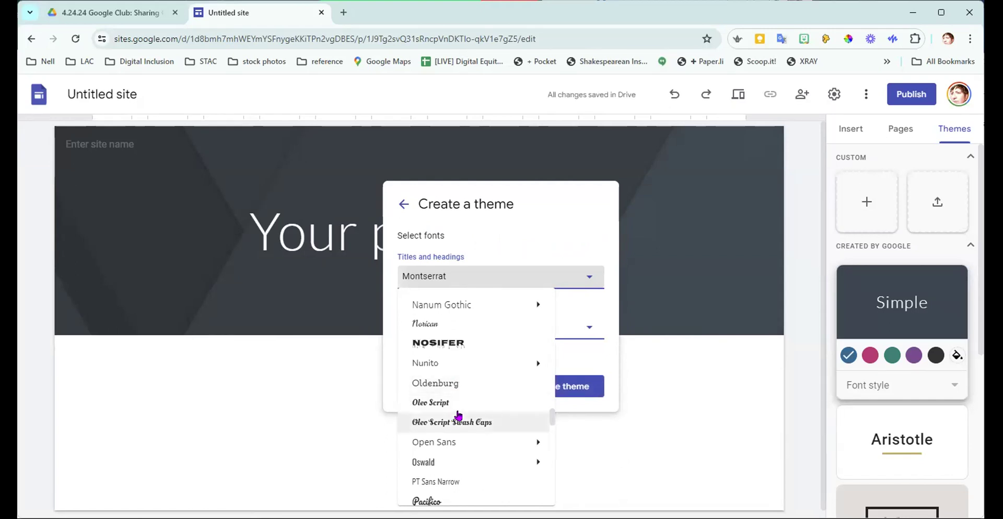
pyautogui.scroll(-4, 465, 412)
pyautogui.scroll(-3, 474, 402)
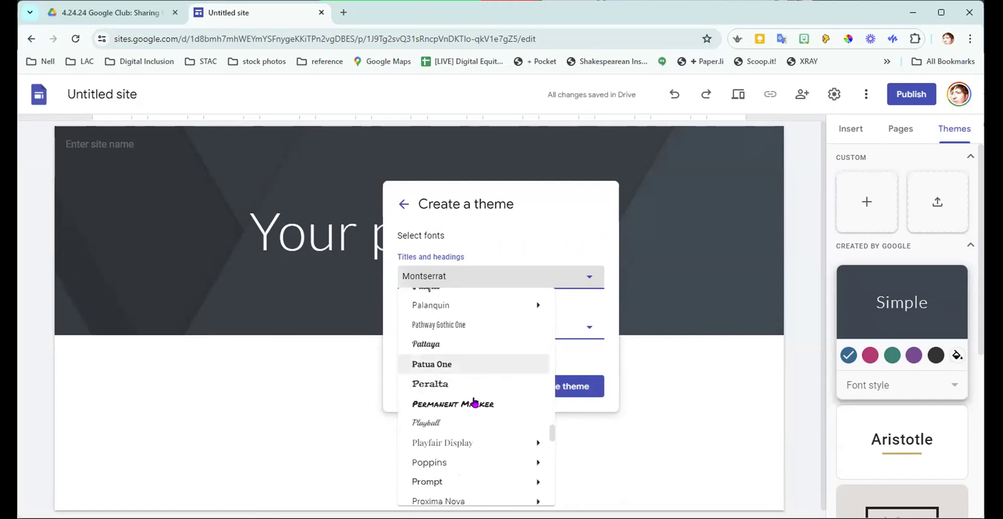
pyautogui.moveTo(474, 402)
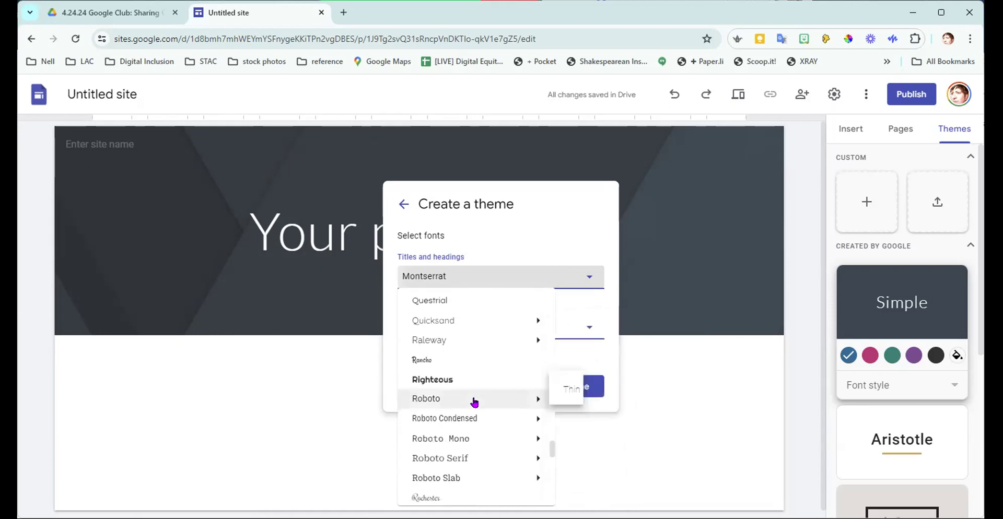
pyautogui.scroll(-5, 474, 402)
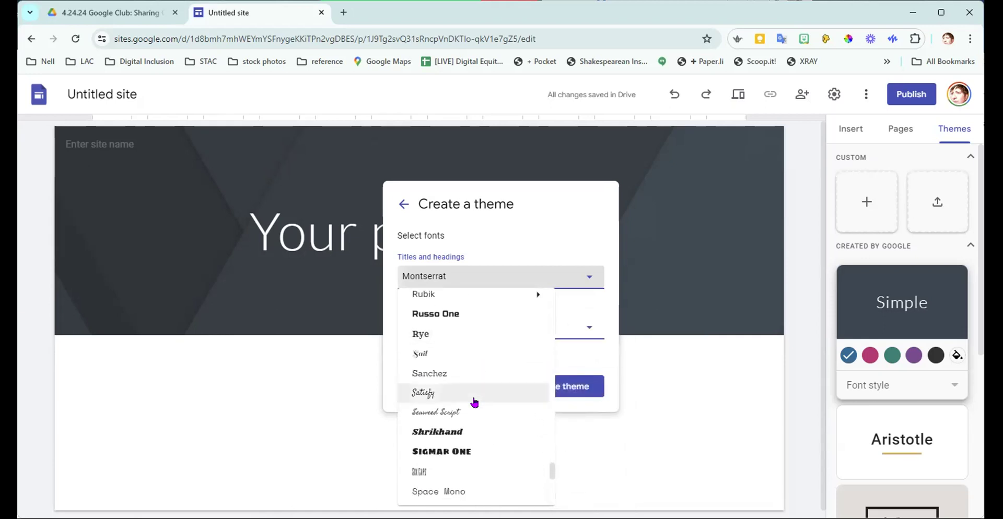
pyautogui.scroll(-3, 474, 402)
pyautogui.scroll(-3, 475, 402)
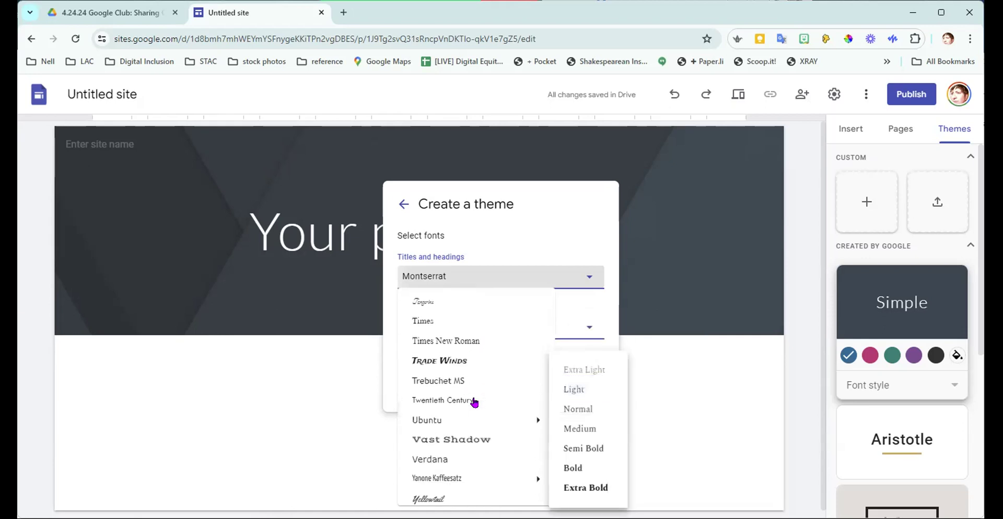
pyautogui.click(468, 439)
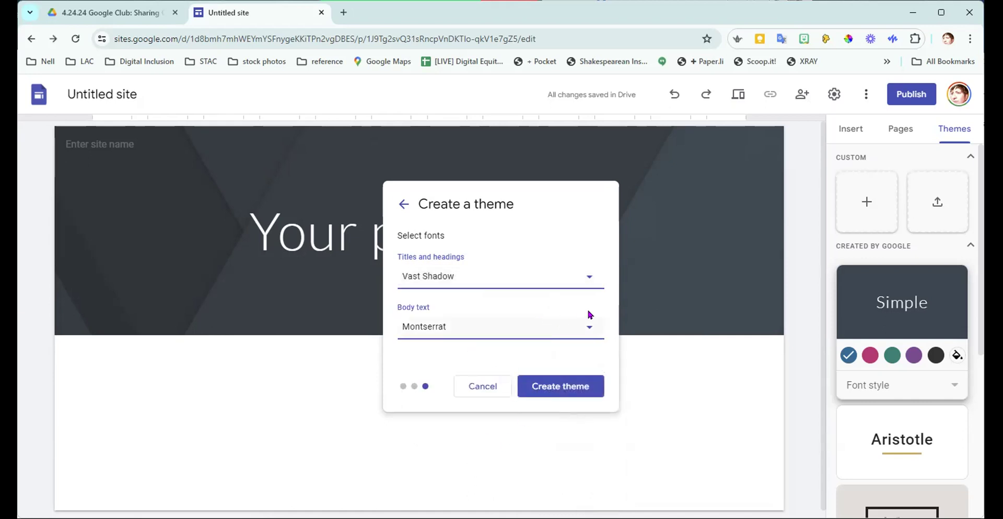
# Set the theme's body text font to Oswald in Normal weight and create the theme
pyautogui.click(589, 327)
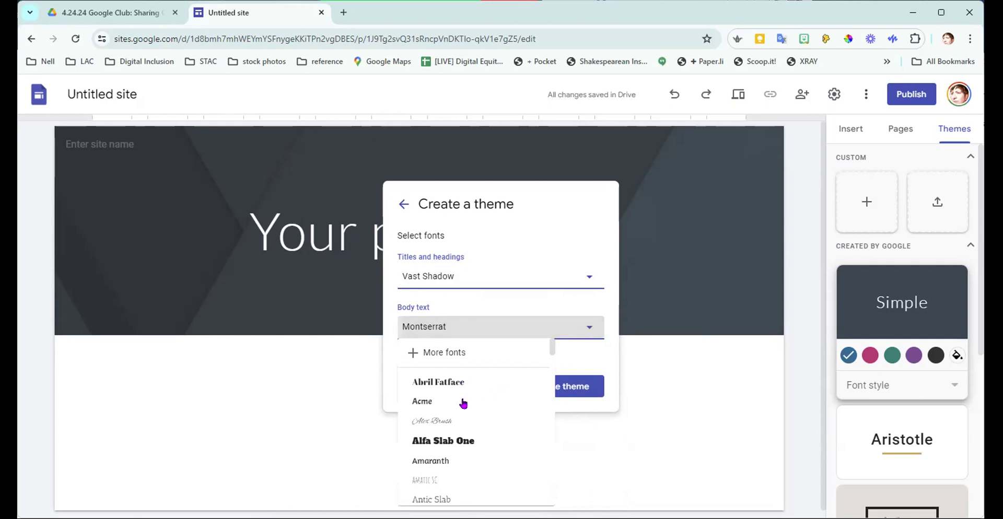
pyautogui.scroll(-3, 462, 402)
pyautogui.scroll(-15, 463, 403)
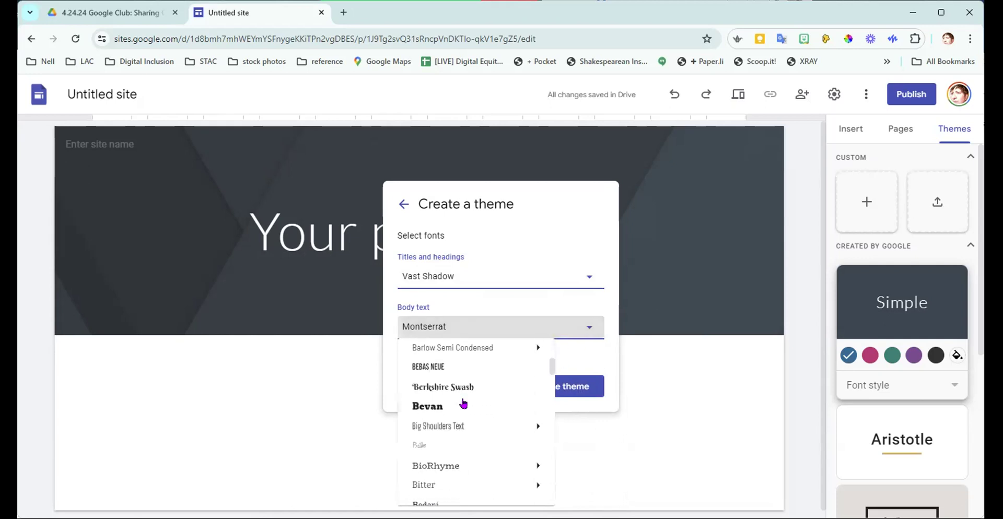
pyautogui.scroll(-10, 462, 403)
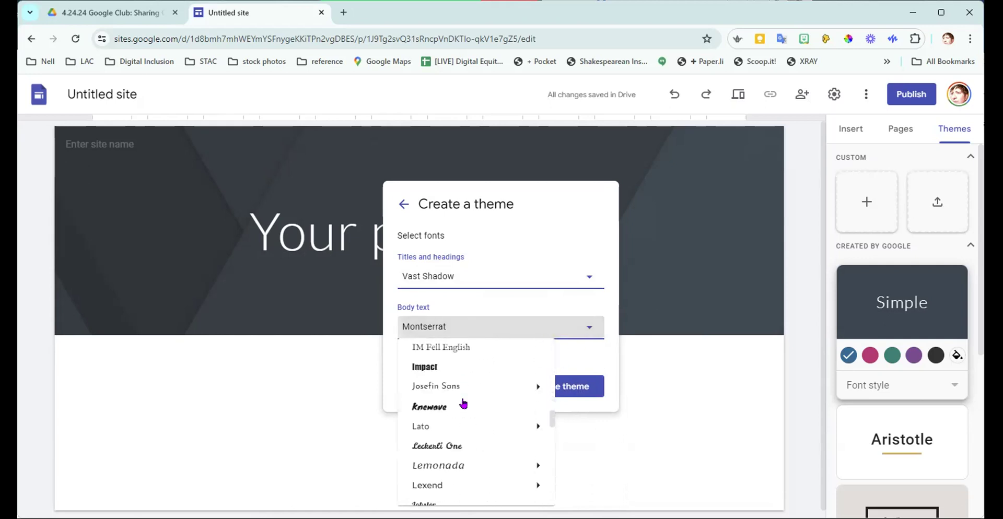
pyautogui.moveTo(463, 402)
pyautogui.scroll(-8, 462, 403)
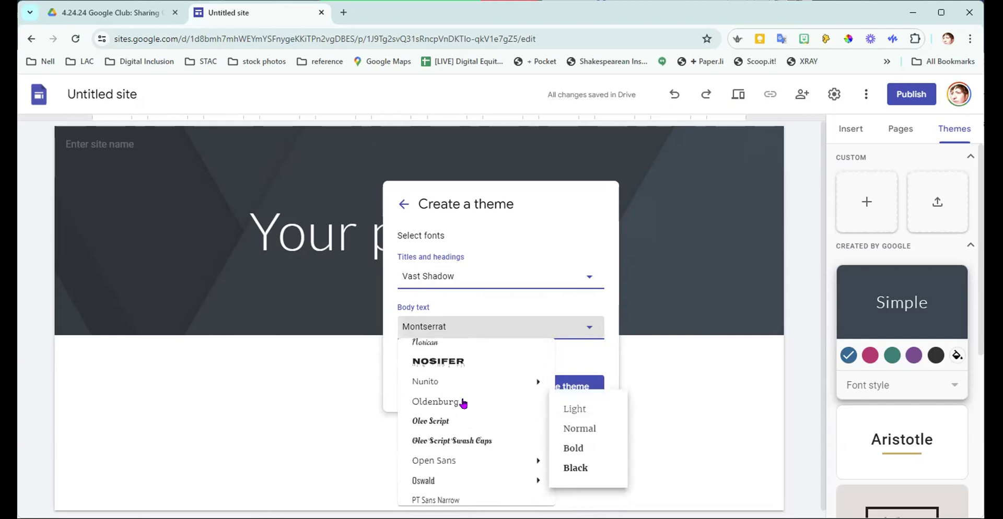
pyautogui.moveTo(438, 393)
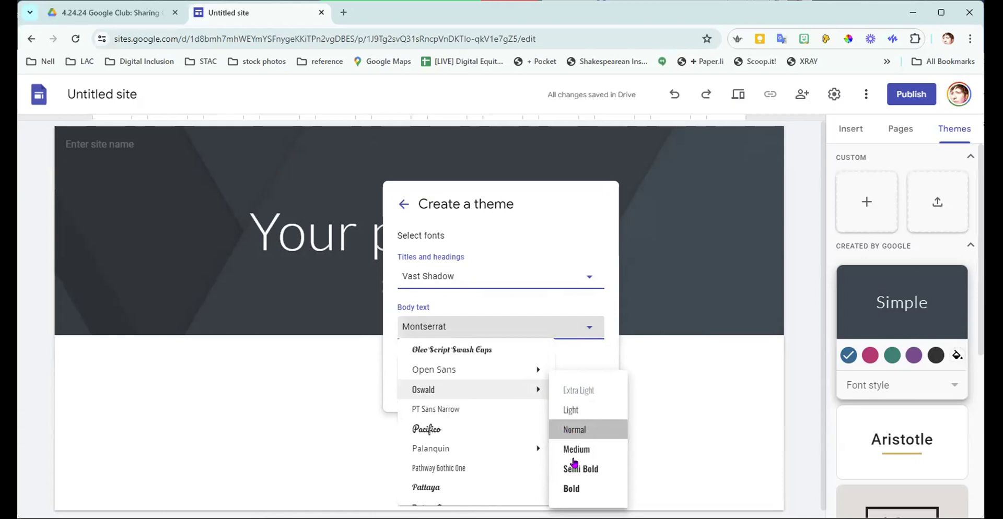
pyautogui.click(574, 430)
pyautogui.click(556, 387)
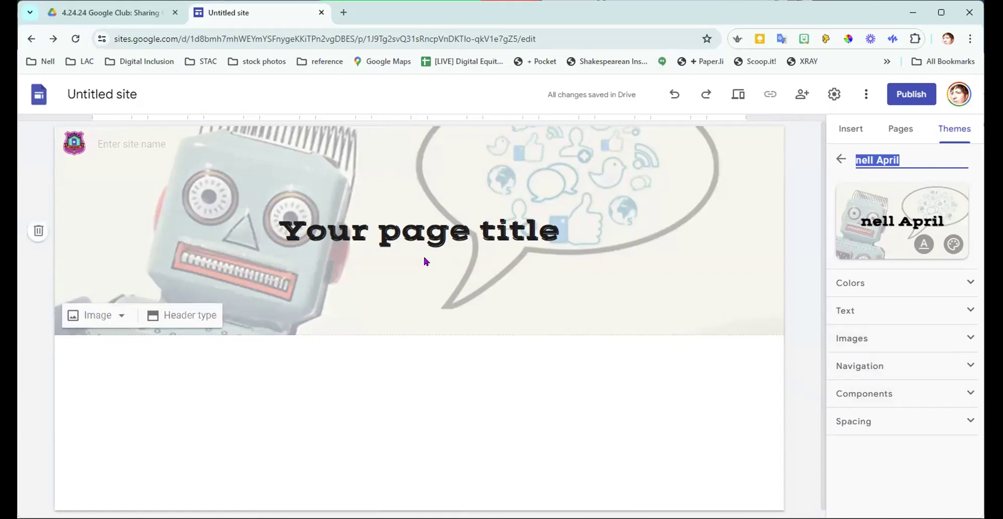
# Review the theme's text settings and remove the bold format from the Title text style
pyautogui.click(969, 308)
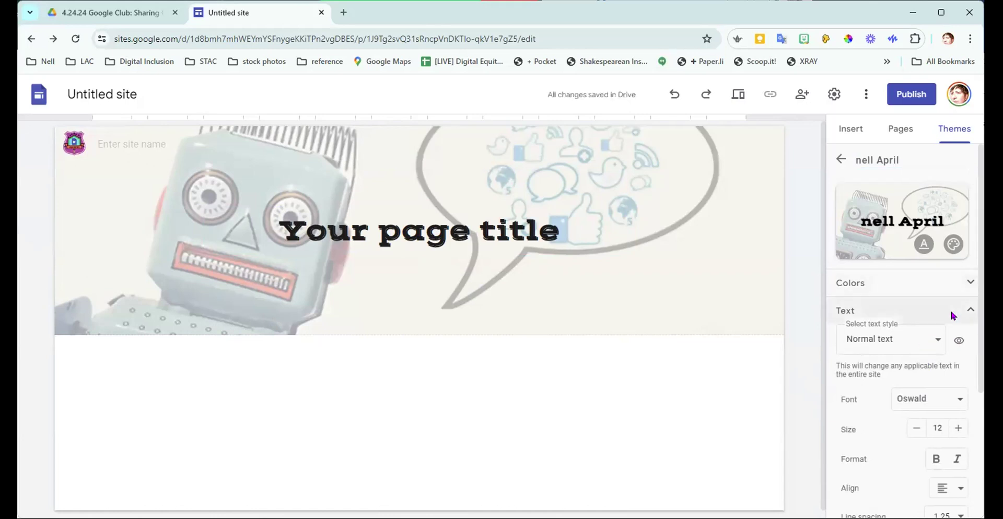
pyautogui.scroll(-4, 936, 358)
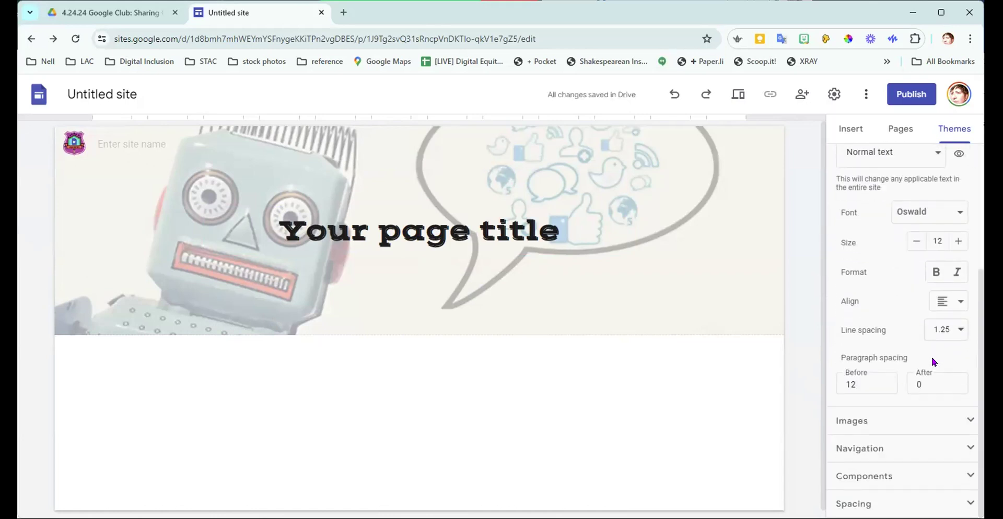
pyautogui.scroll(4, 915, 350)
pyautogui.scroll(2, 915, 351)
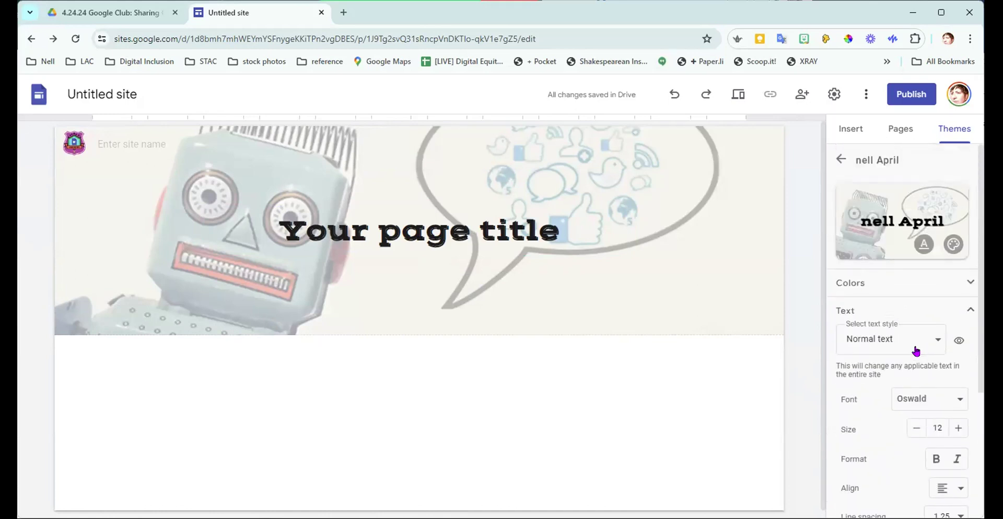
pyautogui.click(935, 341)
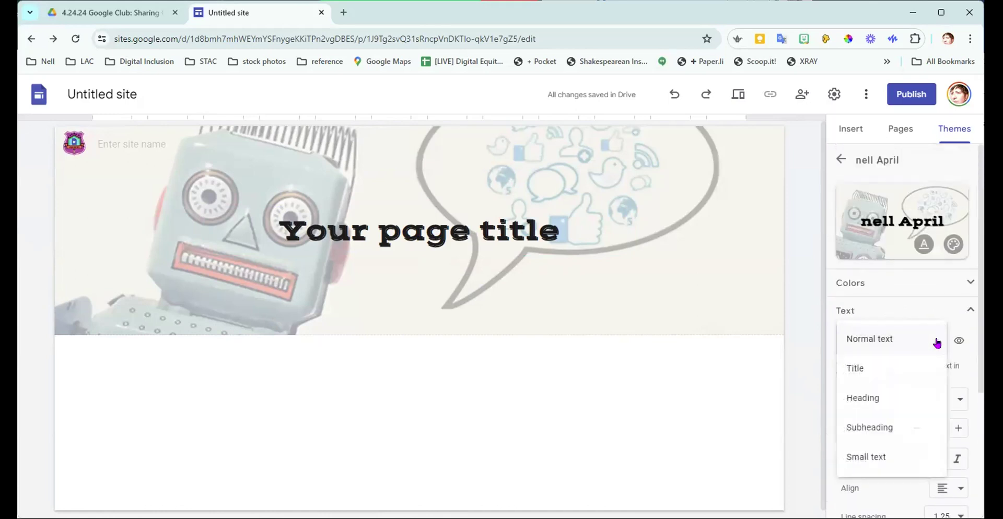
pyautogui.click(854, 368)
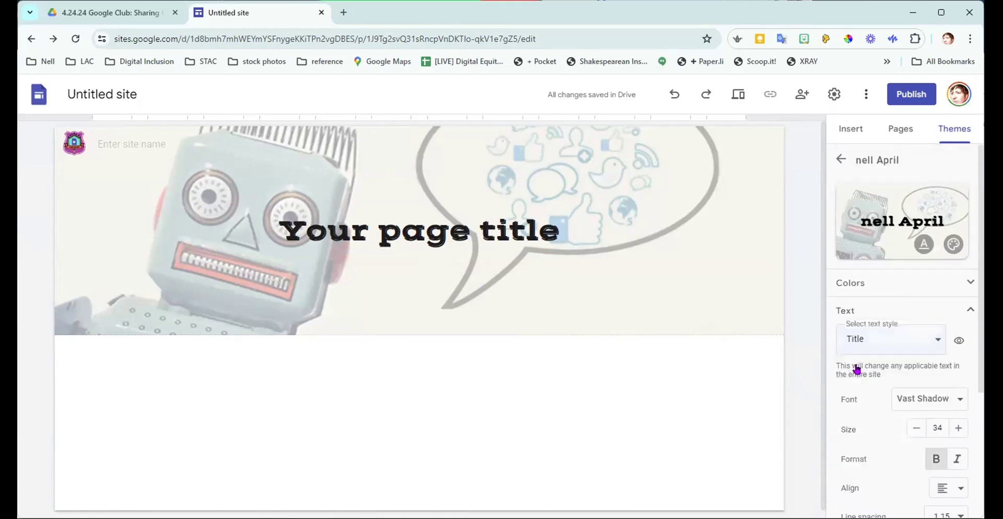
pyautogui.click(936, 458)
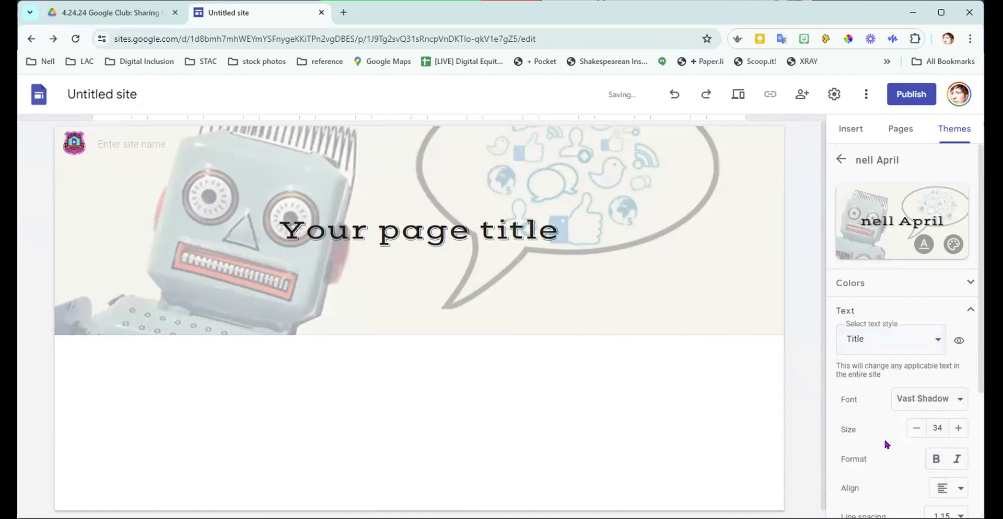
pyautogui.scroll(-1, 882, 439)
pyautogui.scroll(-3, 885, 444)
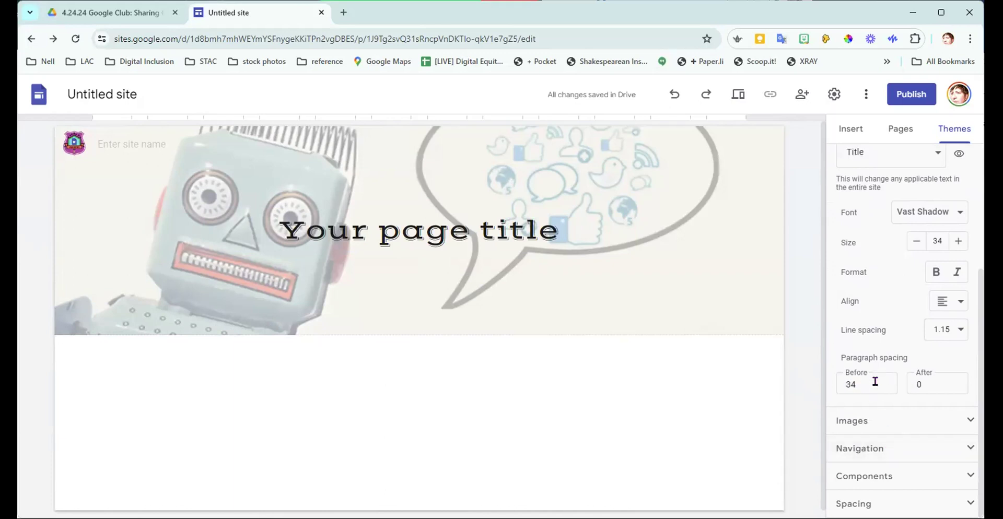
pyautogui.scroll(4, 874, 381)
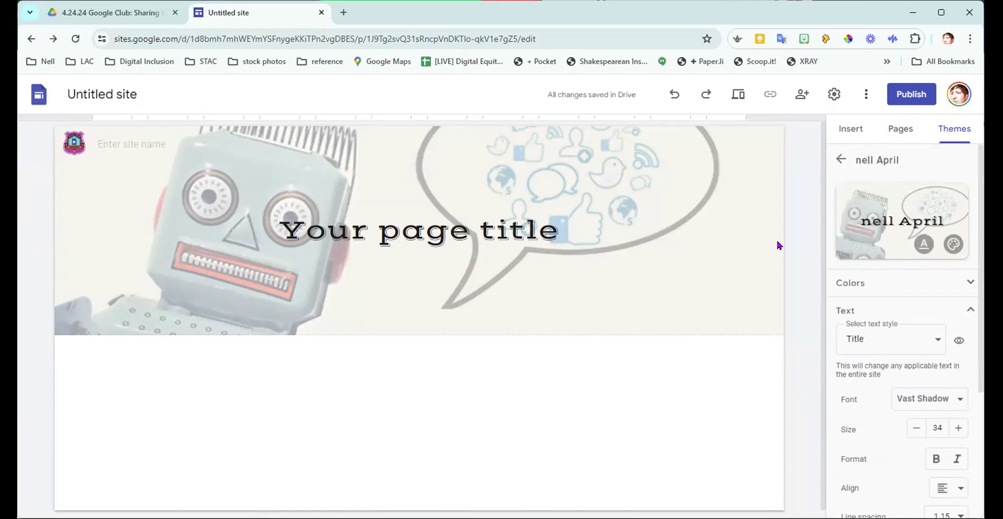
pyautogui.click(968, 309)
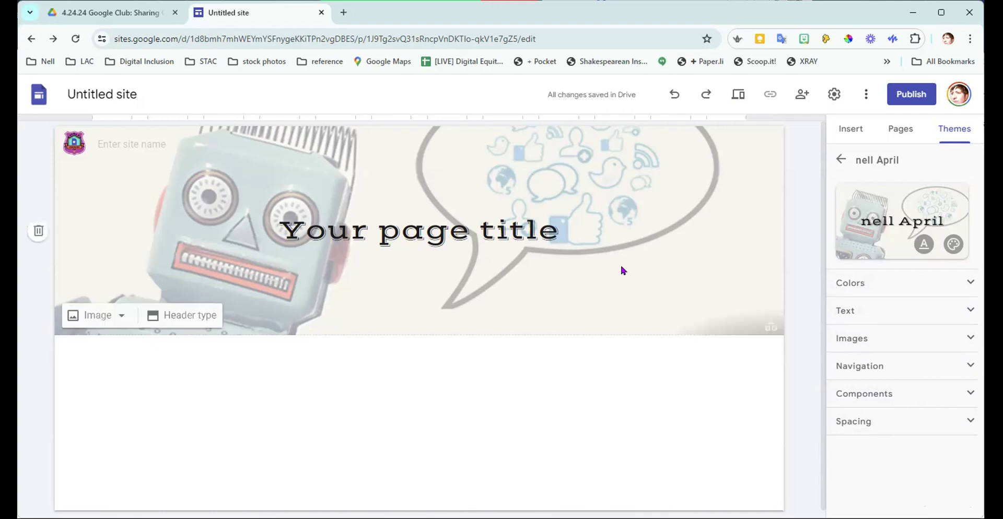
# Add a new page named Assignments to the site
pyautogui.click(899, 131)
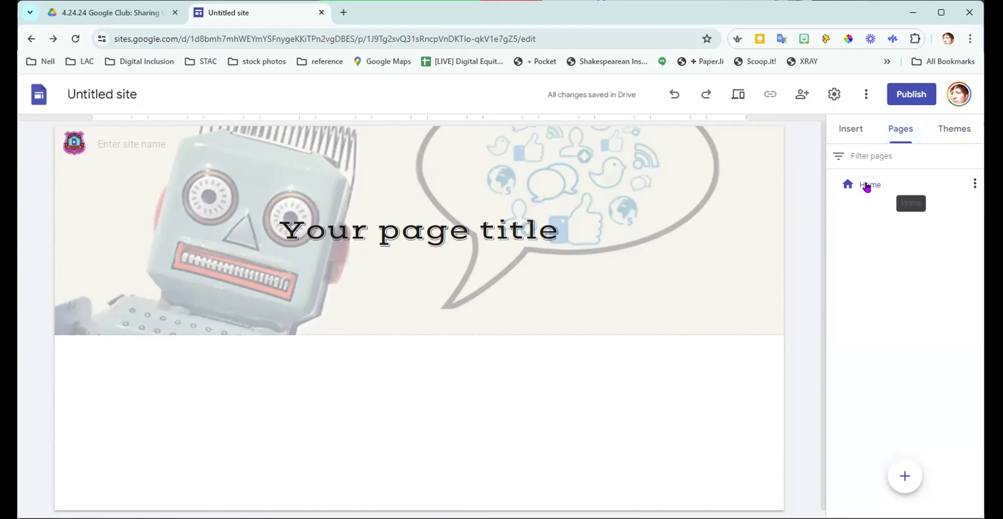
pyautogui.moveTo(903, 480)
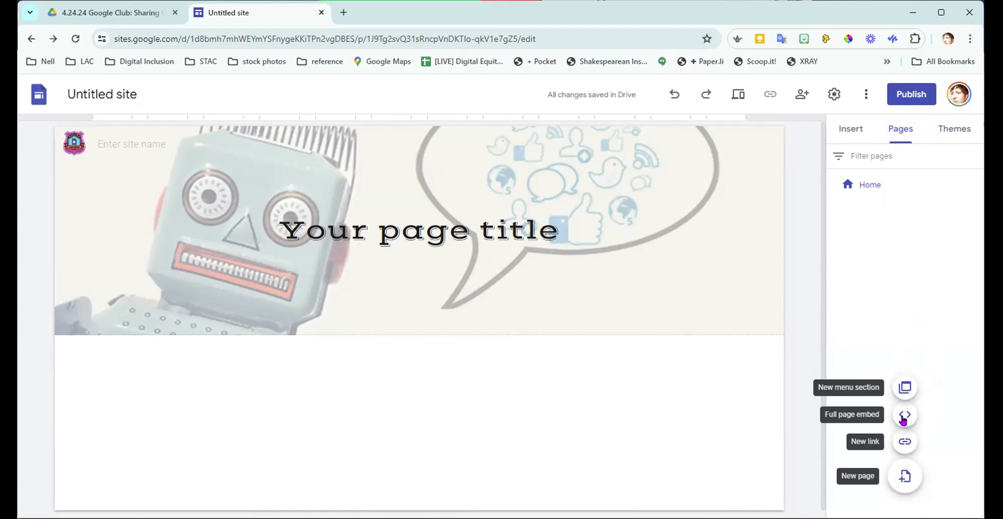
pyautogui.click(903, 478)
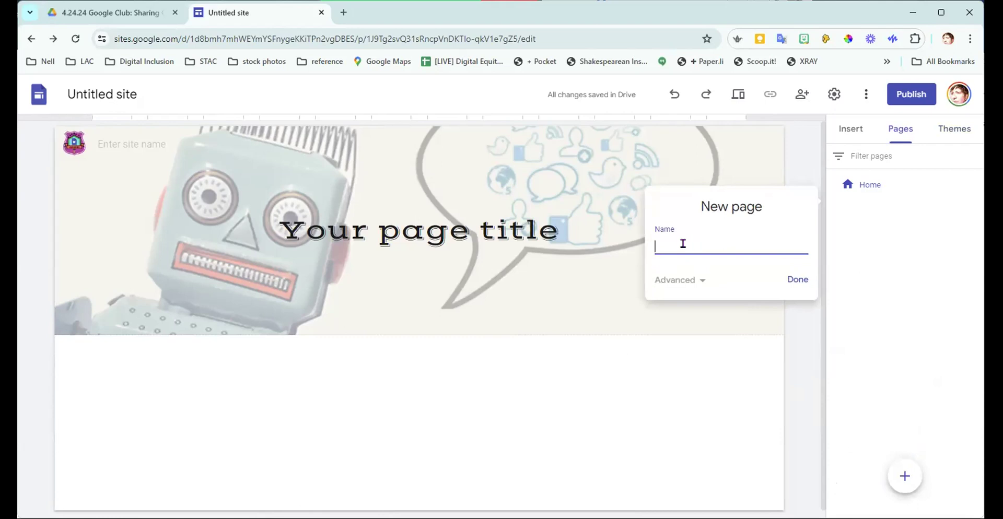
pyautogui.write('Assignments')
pyautogui.click(798, 280)
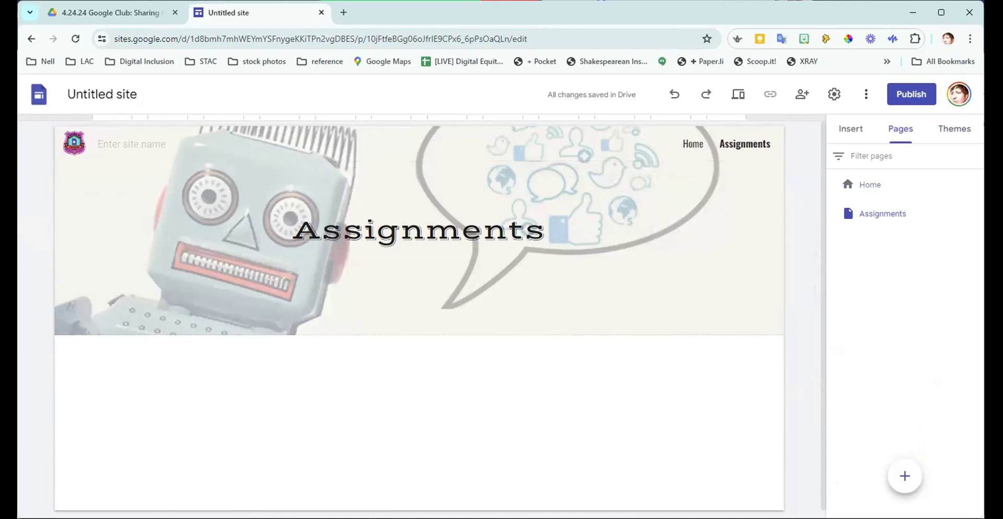
# Add another new page named Videos to the site
pyautogui.click(905, 477)
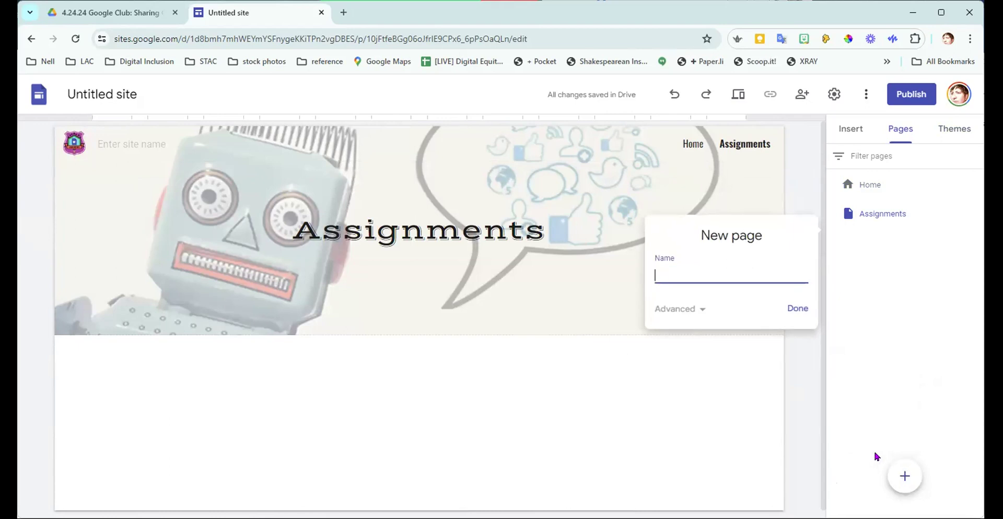
pyautogui.write('Videos')
pyautogui.click(797, 310)
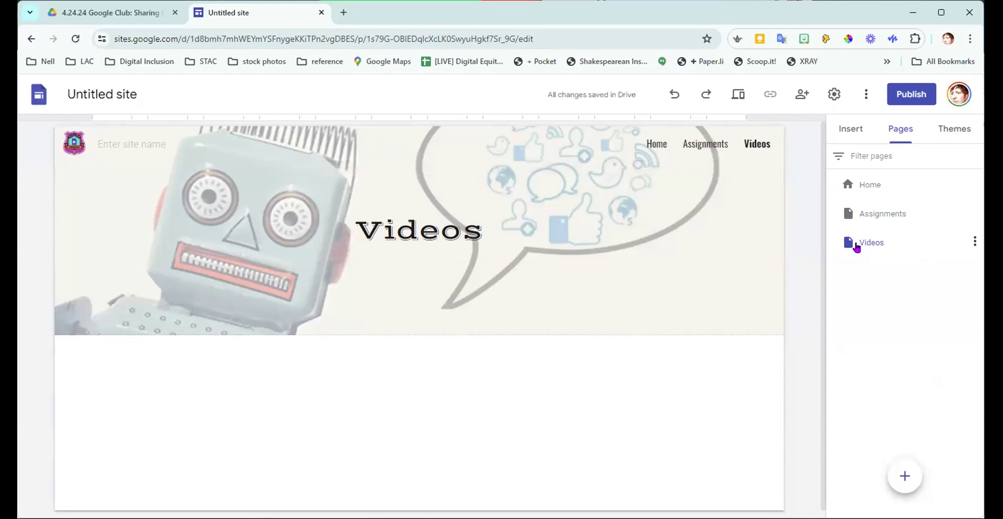
# Hide the Videos page from the site navigation and go to the Assignments page through the header menu
pyautogui.click(974, 242)
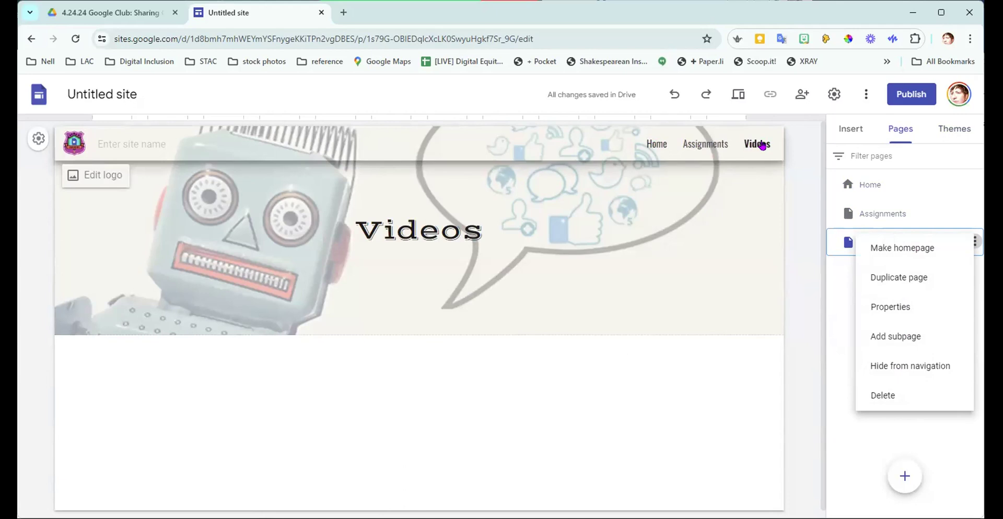
pyautogui.click(898, 371)
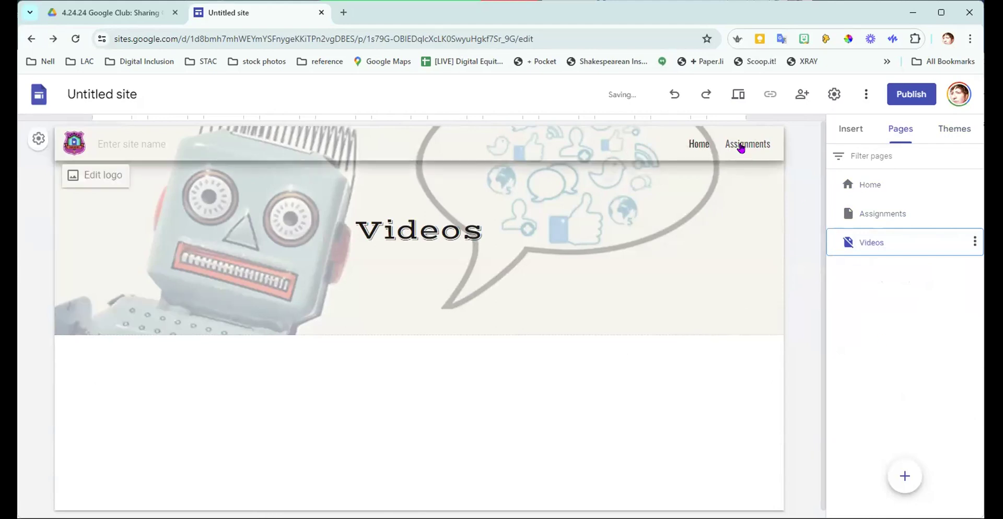
pyautogui.click(741, 148)
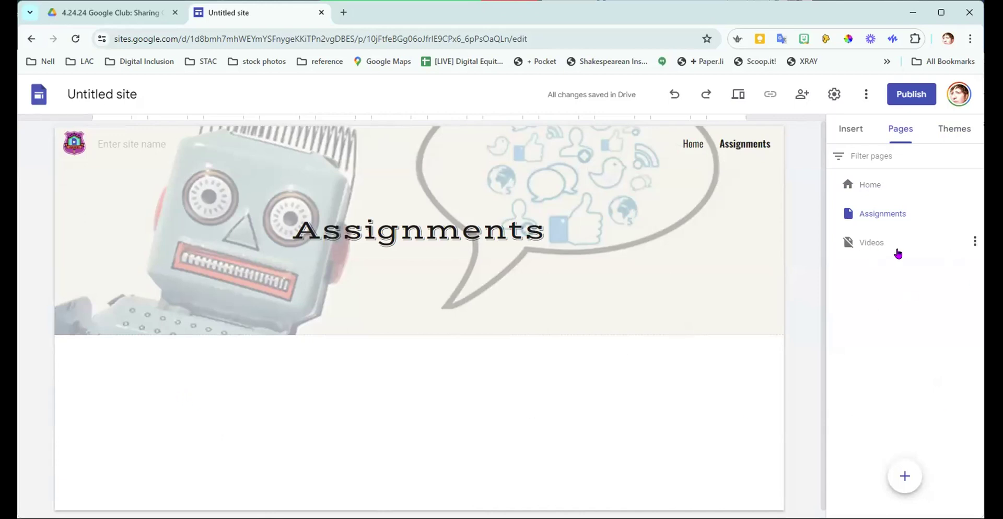
# Return to the Videos page and show it in the site navigation again
pyautogui.click(869, 243)
pyautogui.click(974, 241)
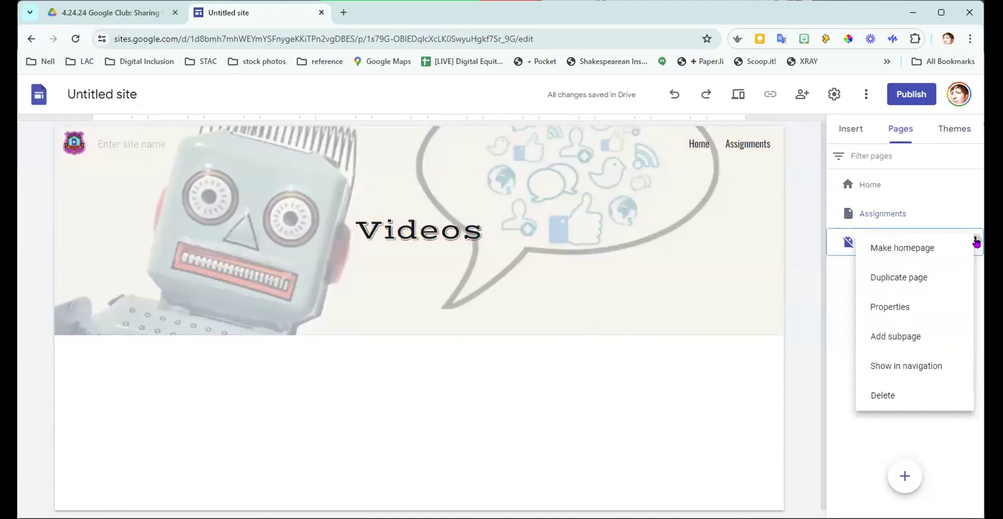
pyautogui.click(940, 366)
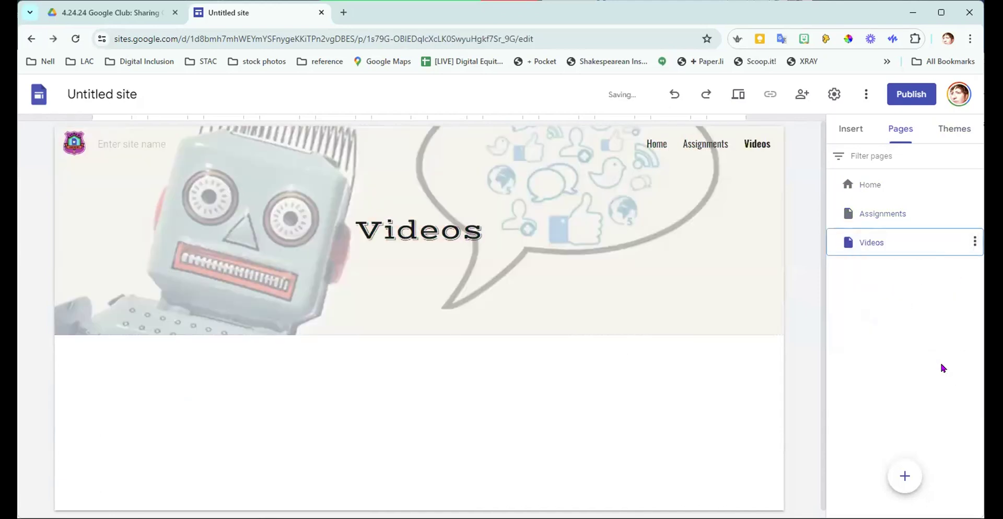
# Nest the Videos page under Assignments as a subpage and check the resulting dropdown in the site's header navigation
pyautogui.click(975, 241)
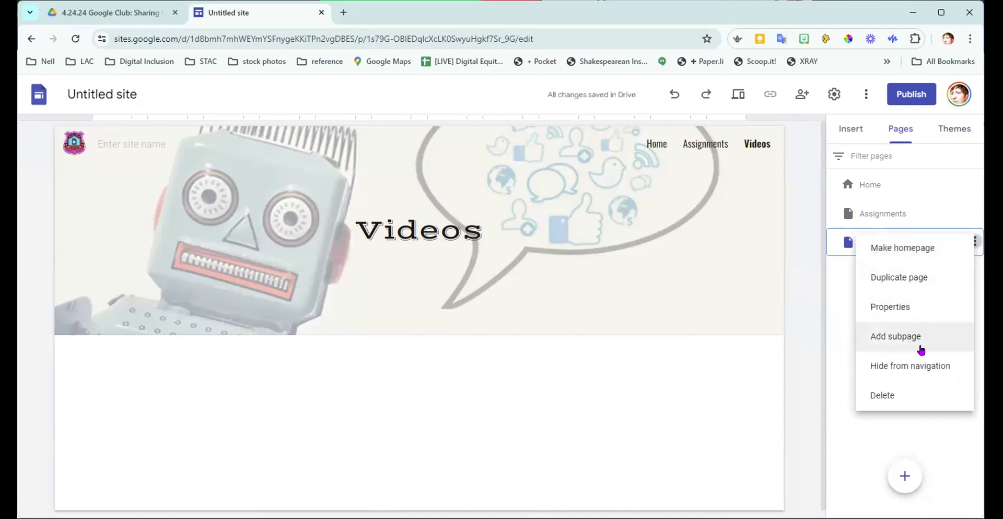
pyautogui.click(976, 471)
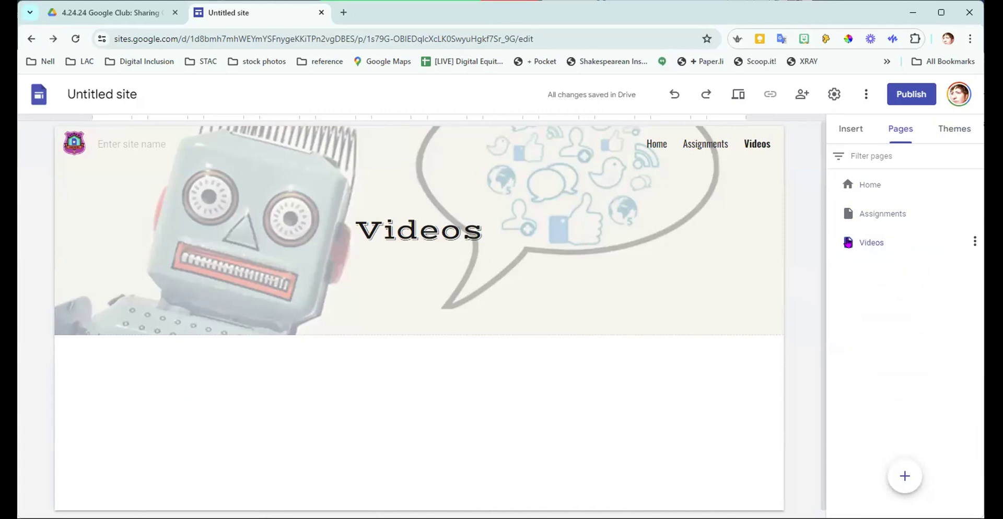
pyautogui.moveTo(861, 240); pyautogui.dragTo(897, 217)
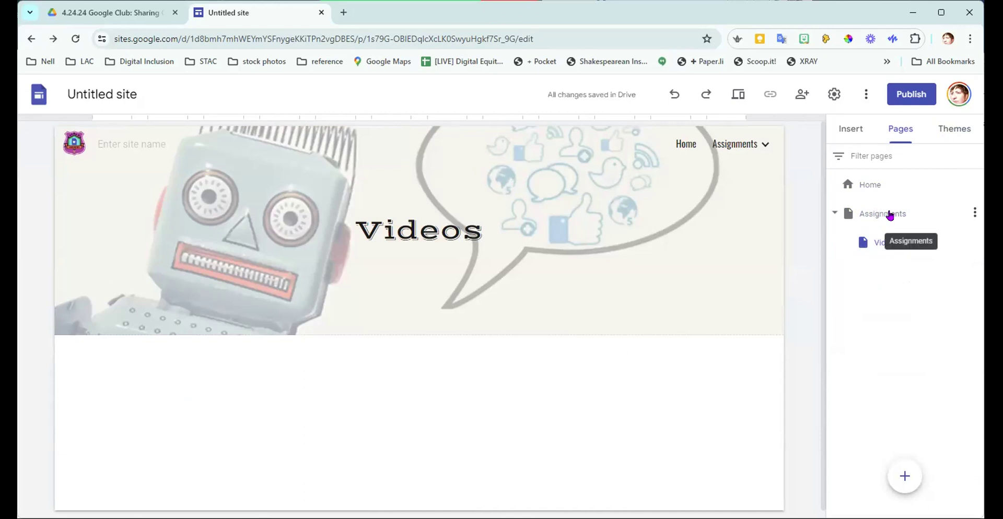
pyautogui.click(765, 147)
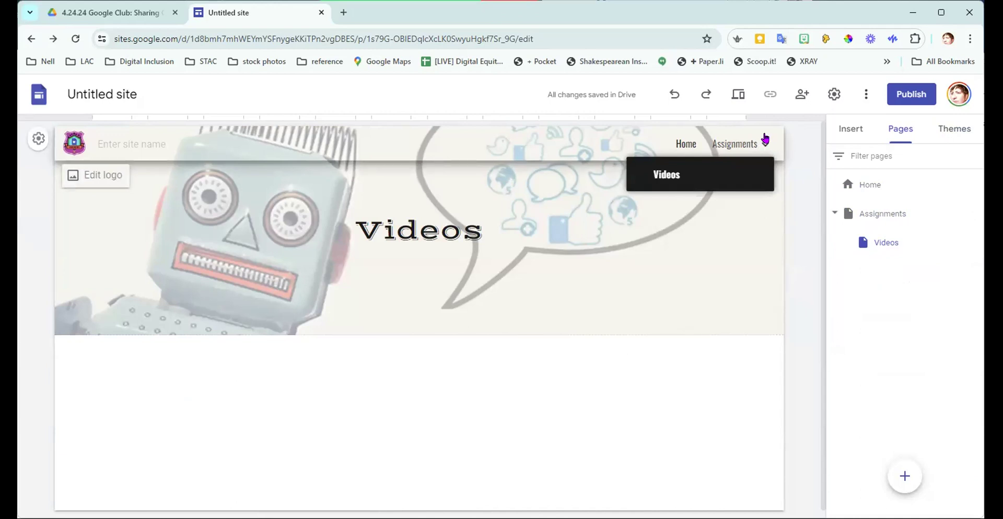
pyautogui.click(739, 145)
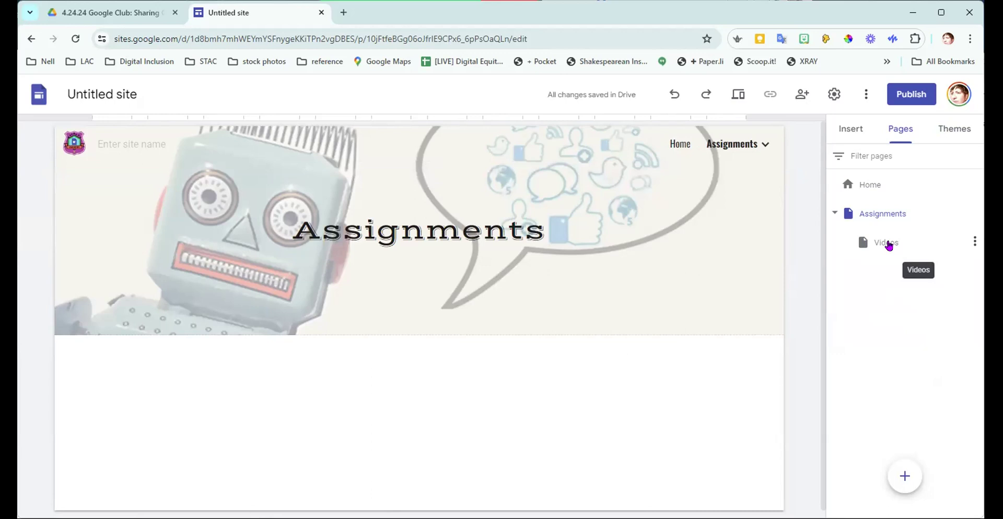
# Move the Videos page back to the top level and place it before Assignments in the page order
pyautogui.moveTo(888, 245); pyautogui.dragTo(836, 262)
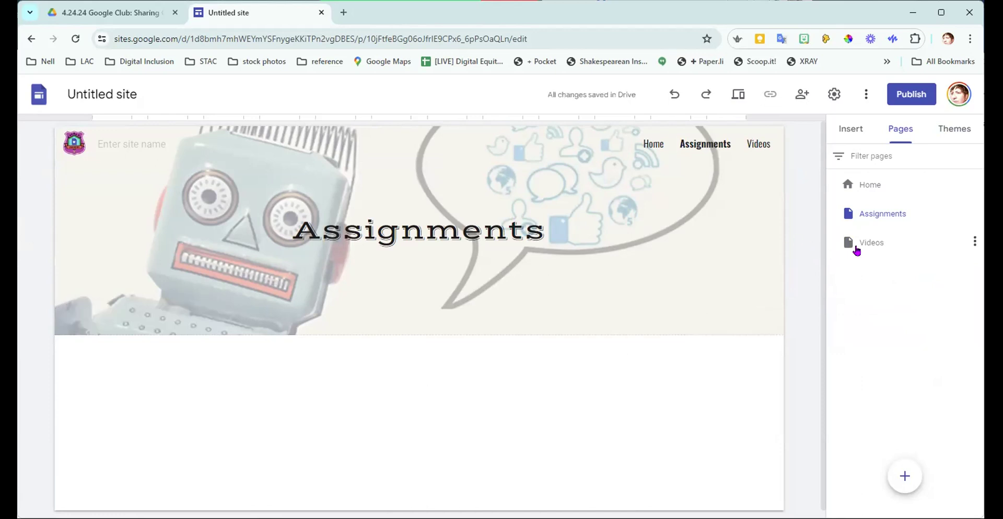
pyautogui.moveTo(870, 245); pyautogui.dragTo(867, 203)
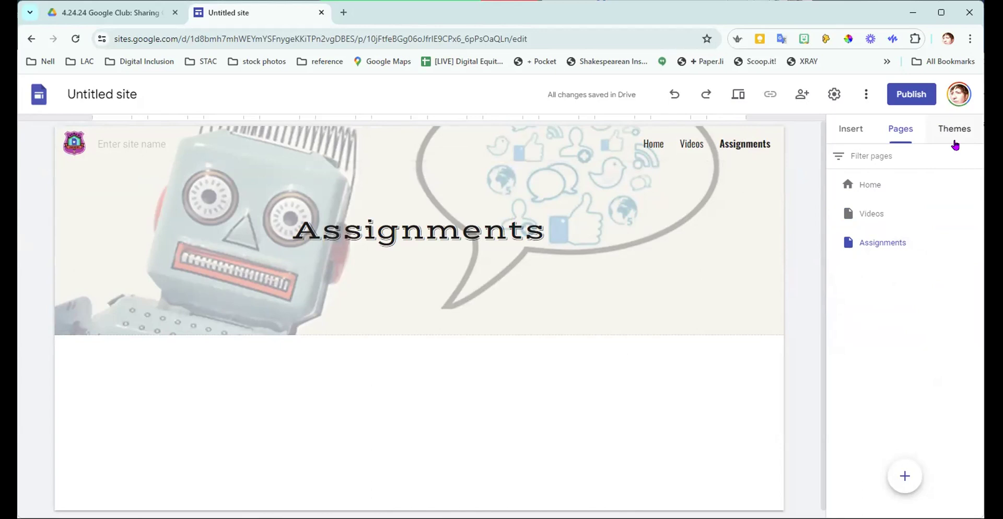
# Go to the Home page and insert the content block with four captioned image placeholders in one row
pyautogui.click(903, 130)
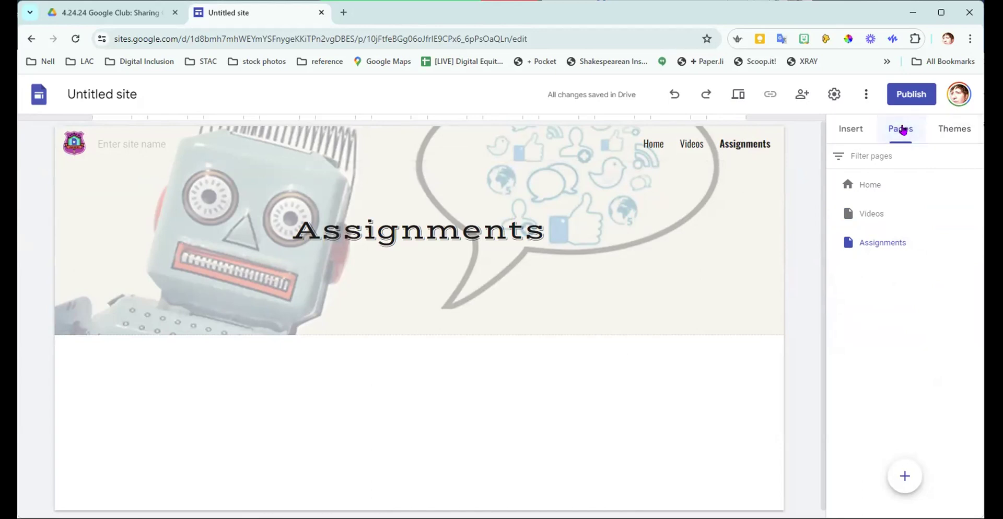
pyautogui.click(845, 132)
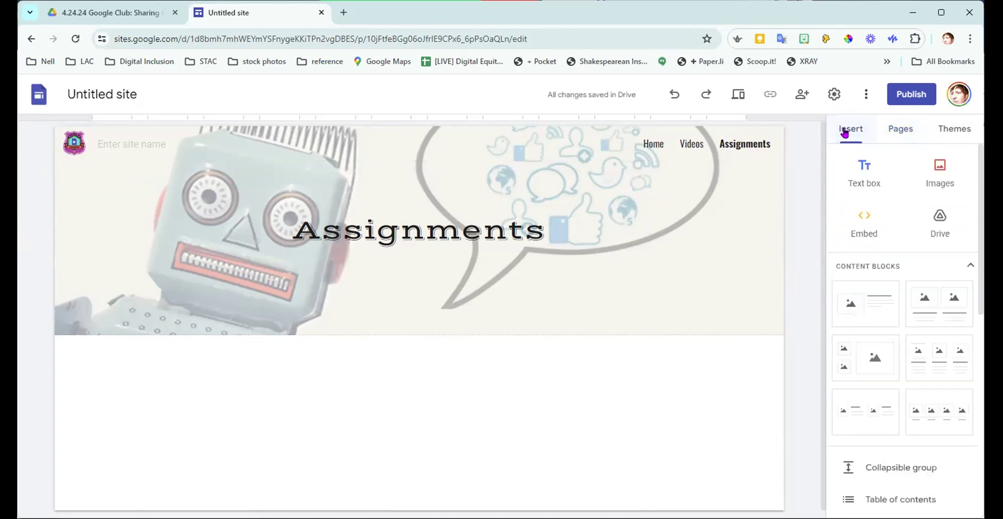
pyautogui.click(648, 145)
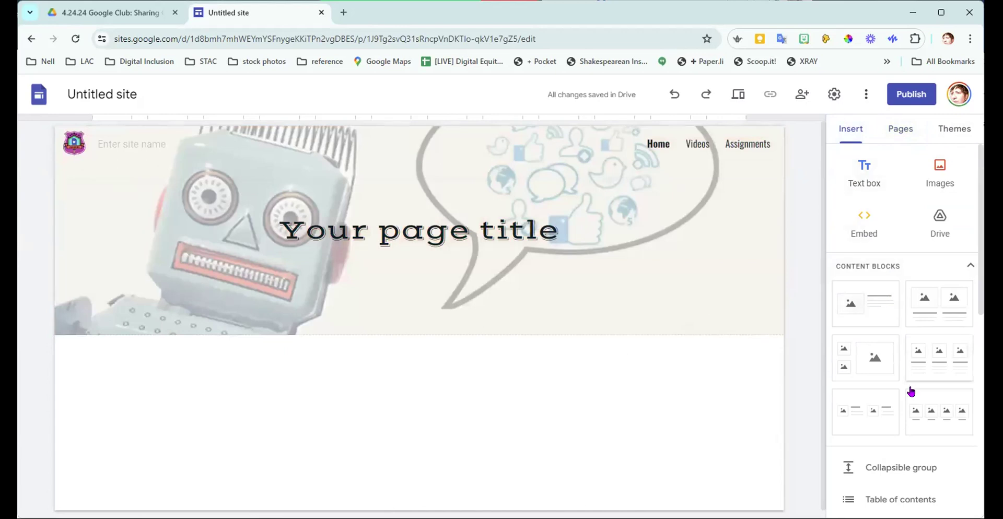
pyautogui.click(936, 416)
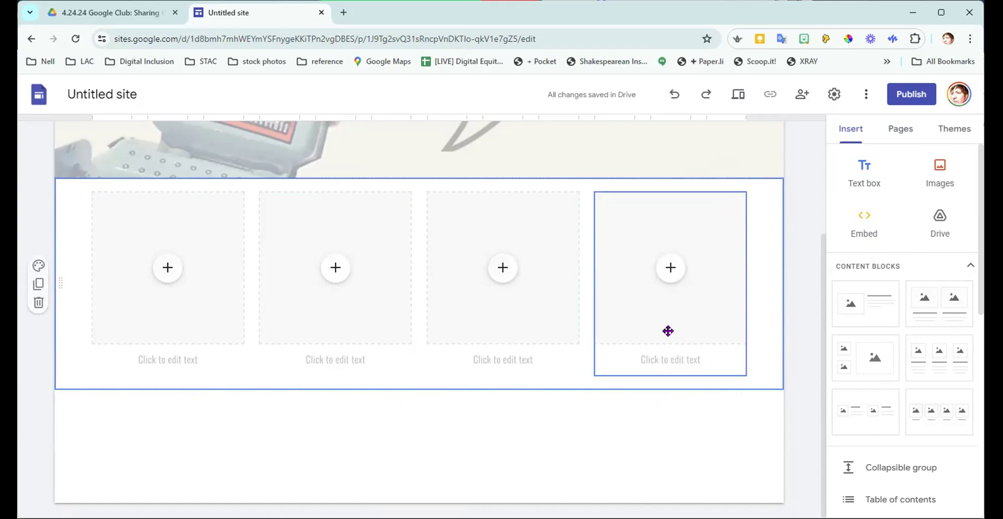
# Delete the fourth image placeholder from the row and shift the third one into the freed space
pyautogui.click(642, 307)
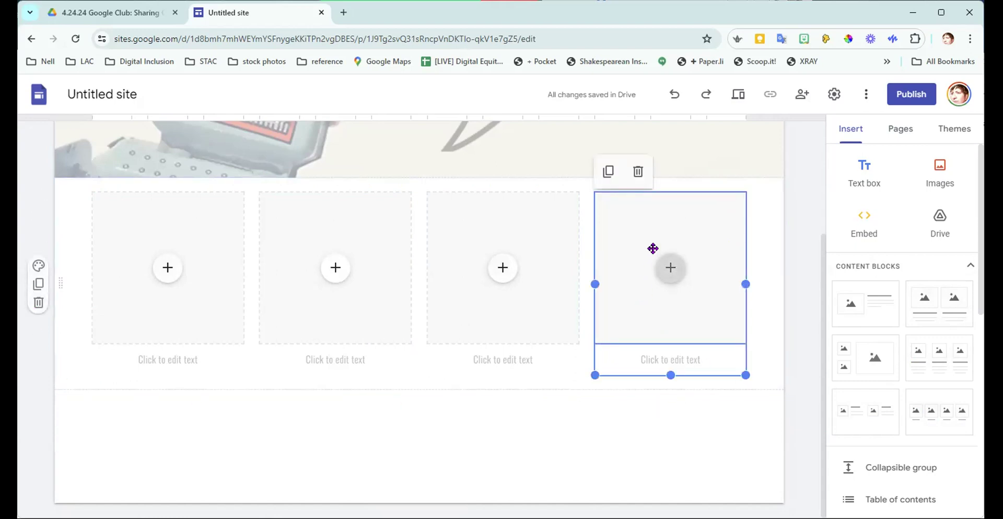
pyautogui.click(639, 172)
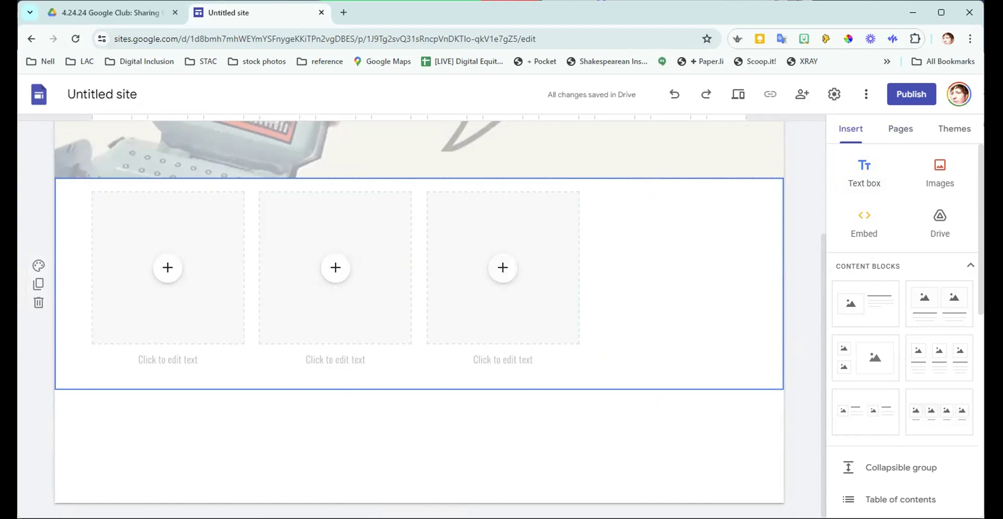
pyautogui.moveTo(447, 503)
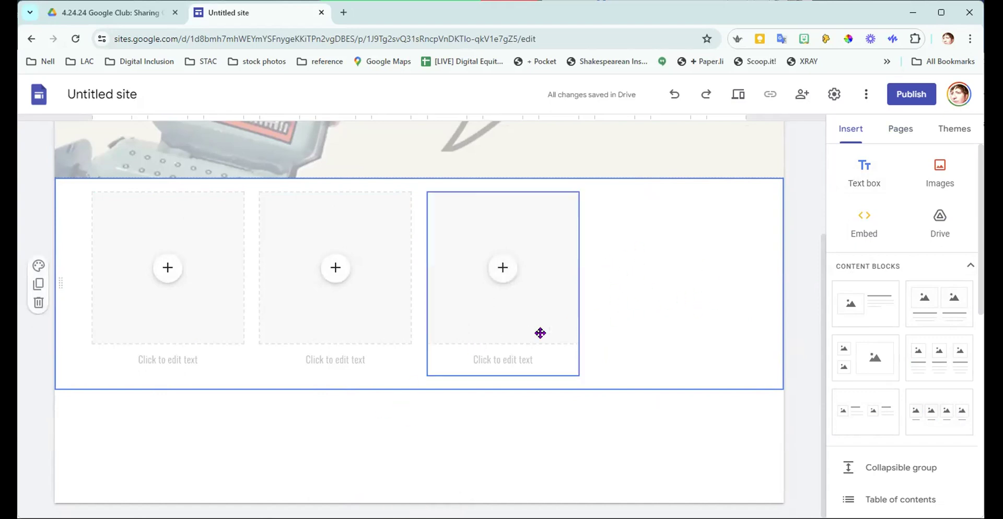
pyautogui.moveTo(510, 314); pyautogui.dragTo(542, 308)
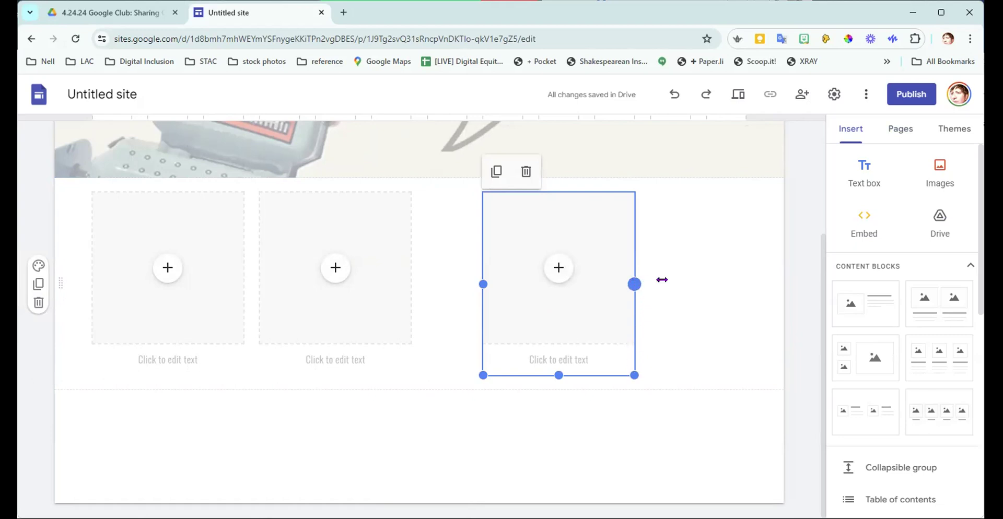
# Widen the third placeholder out to the content margin, and try extending it toward the second placeholder before restoring the gap
pyautogui.moveTo(718, 284); pyautogui.dragTo(721, 285)
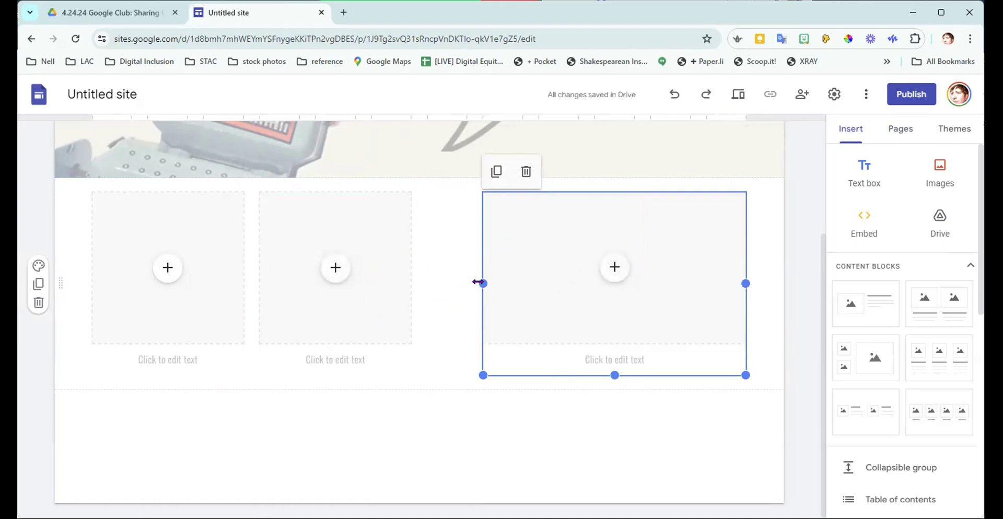
pyautogui.moveTo(476, 282); pyautogui.dragTo(471, 289)
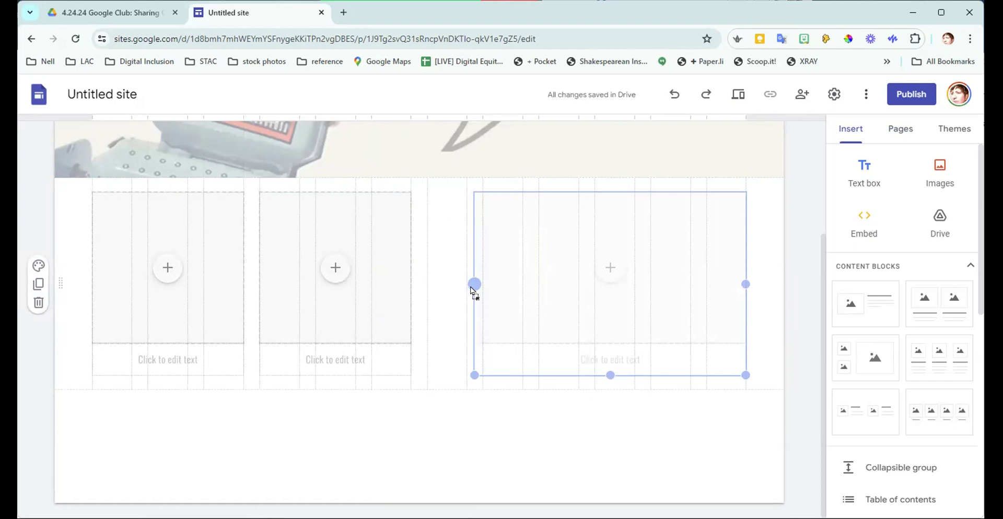
pyautogui.moveTo(470, 287); pyautogui.dragTo(472, 287)
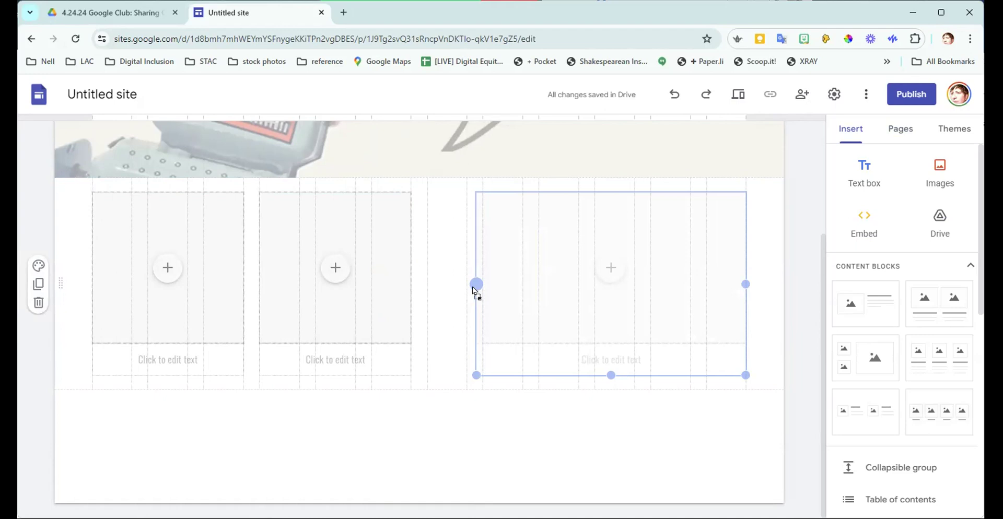
pyautogui.moveTo(474, 288); pyautogui.dragTo(472, 288)
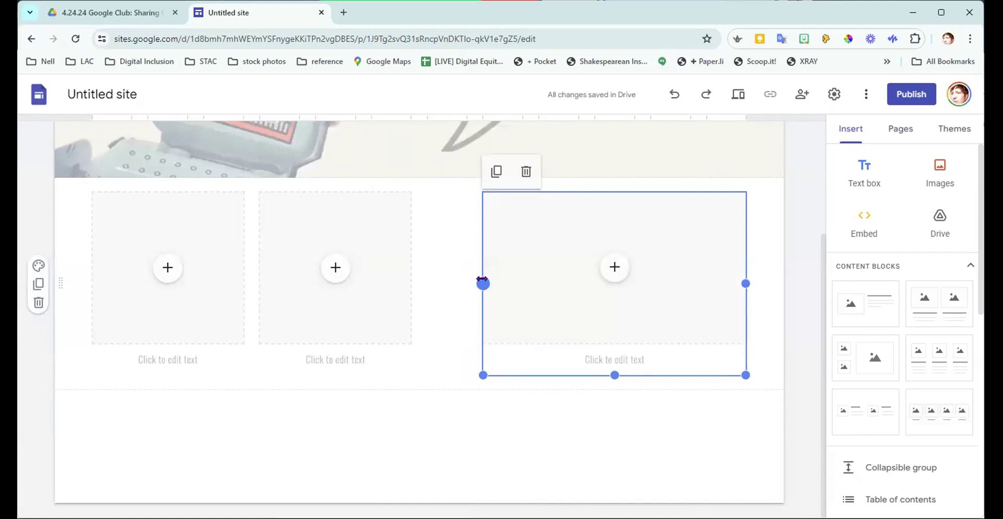
pyautogui.moveTo(479, 279); pyautogui.dragTo(448, 291)
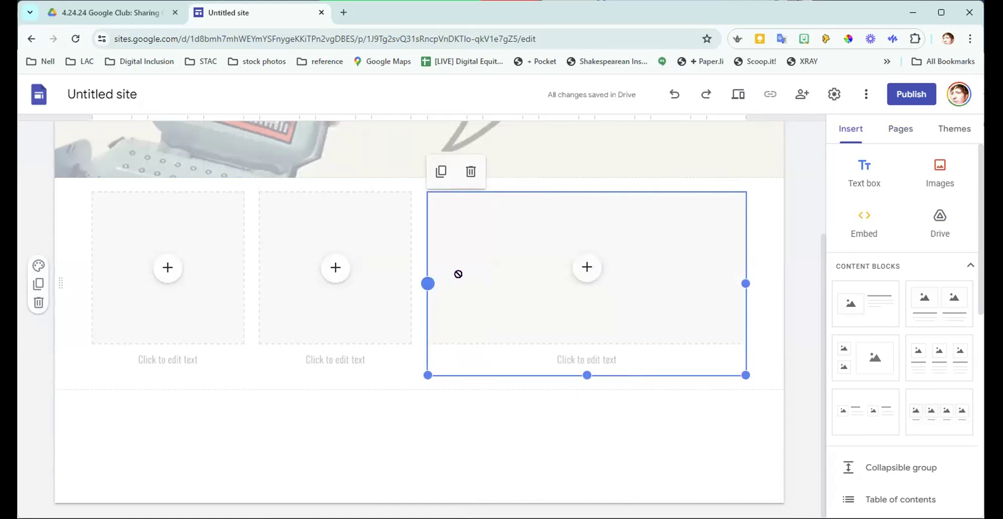
pyautogui.moveTo(428, 284); pyautogui.dragTo(483, 283)
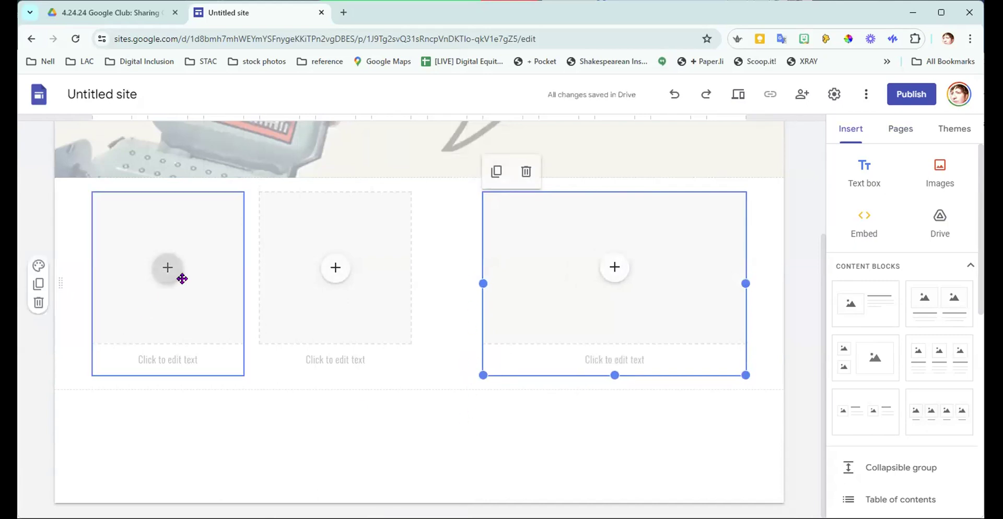
# Delete the whole section of image placeholders from the Home page
pyautogui.click(66, 310)
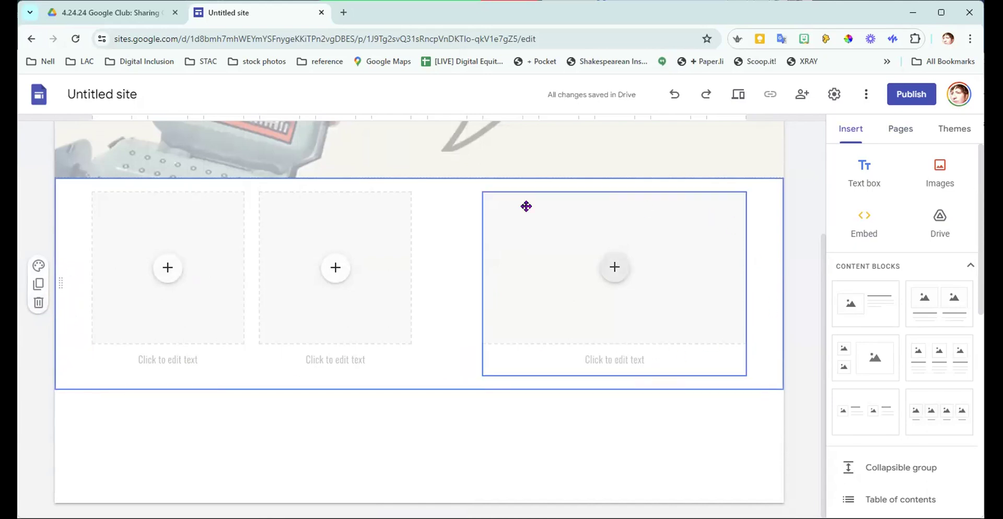
pyautogui.click(38, 303)
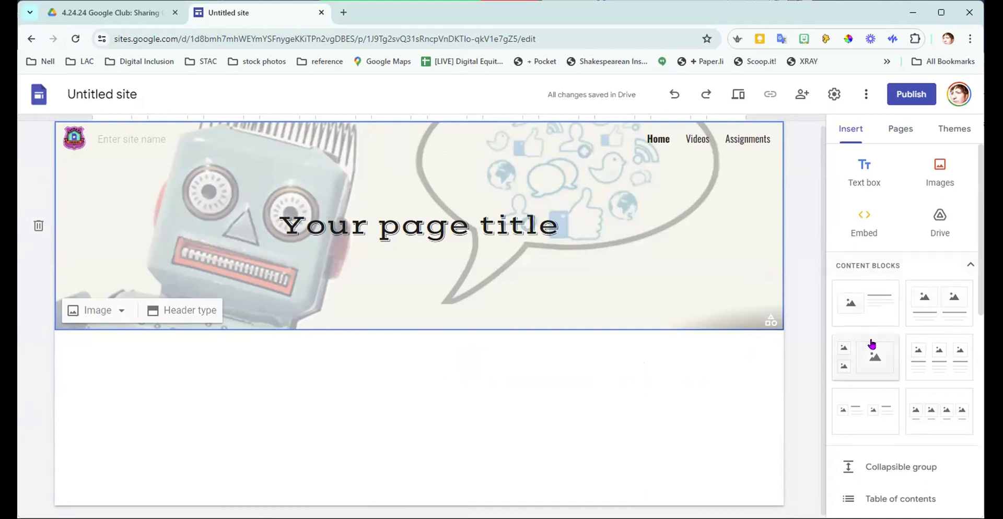
# On the Videos page, search YouTube for "robots" and insert the Danny Go! video "The Robot Dance!"
pyautogui.scroll(-3, 868, 344)
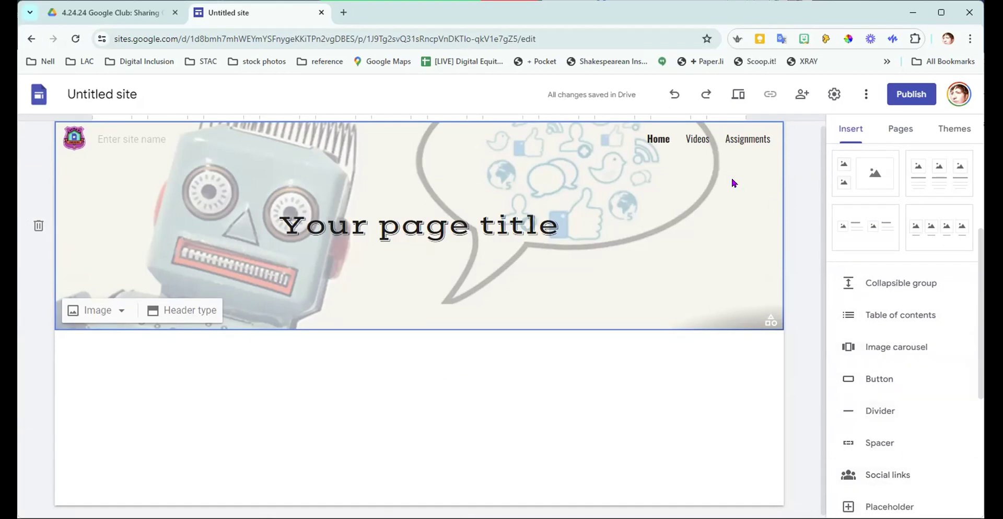
pyautogui.click(694, 141)
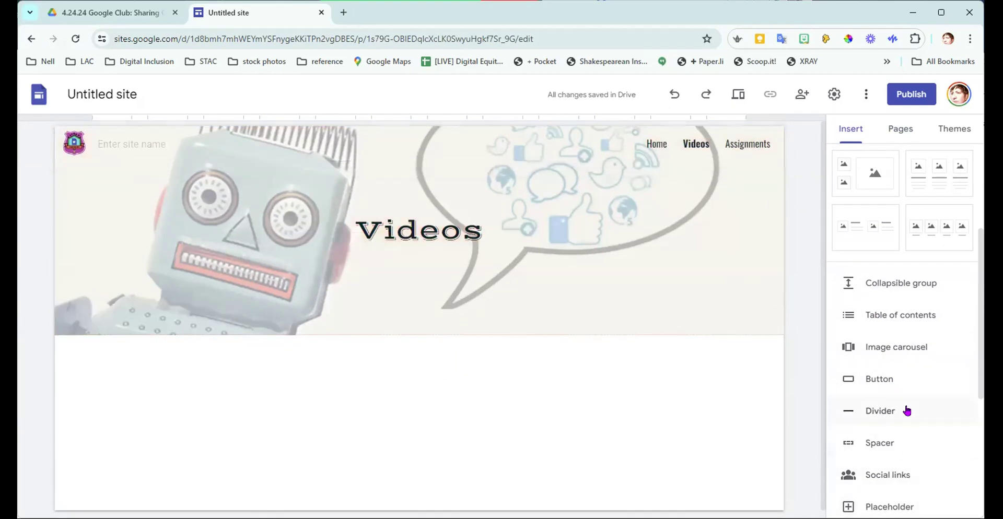
pyautogui.scroll(-5, 907, 411)
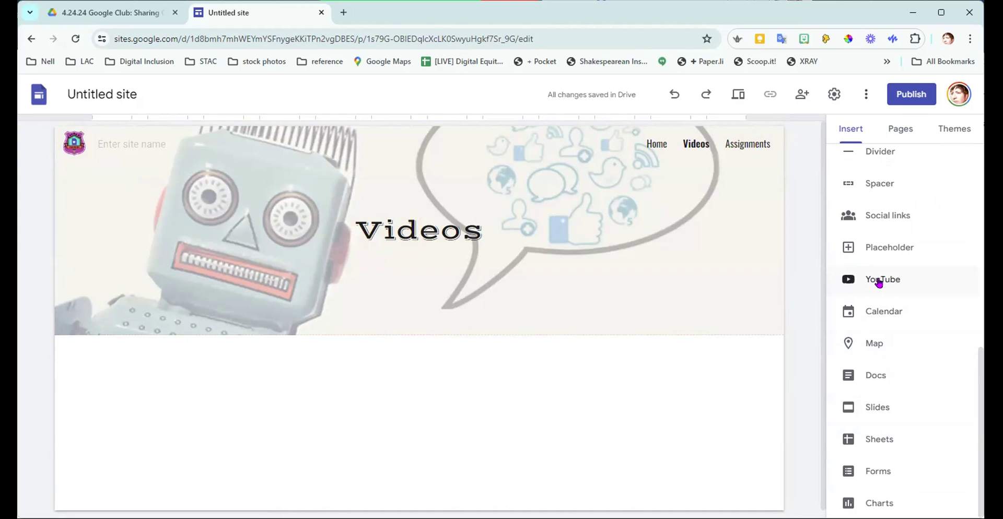
pyautogui.click(880, 283)
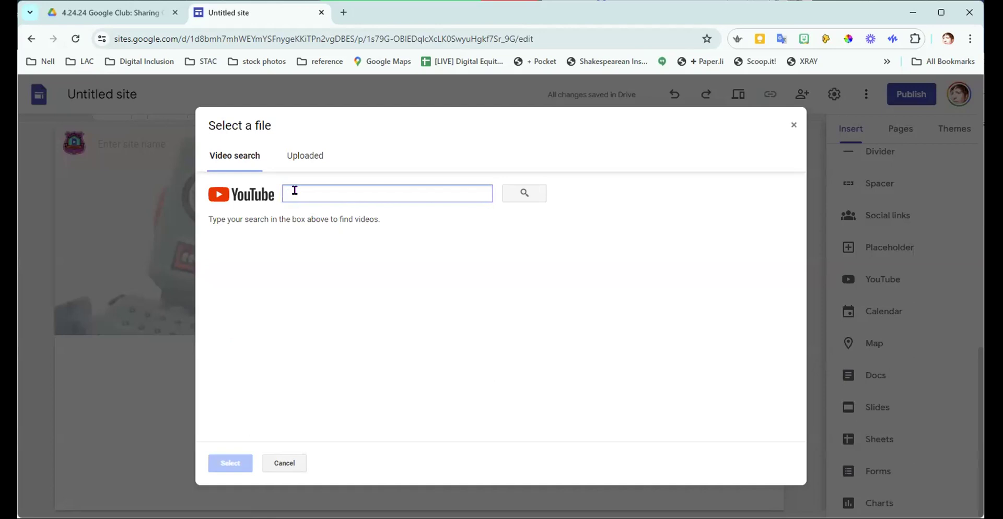
pyautogui.write('re')
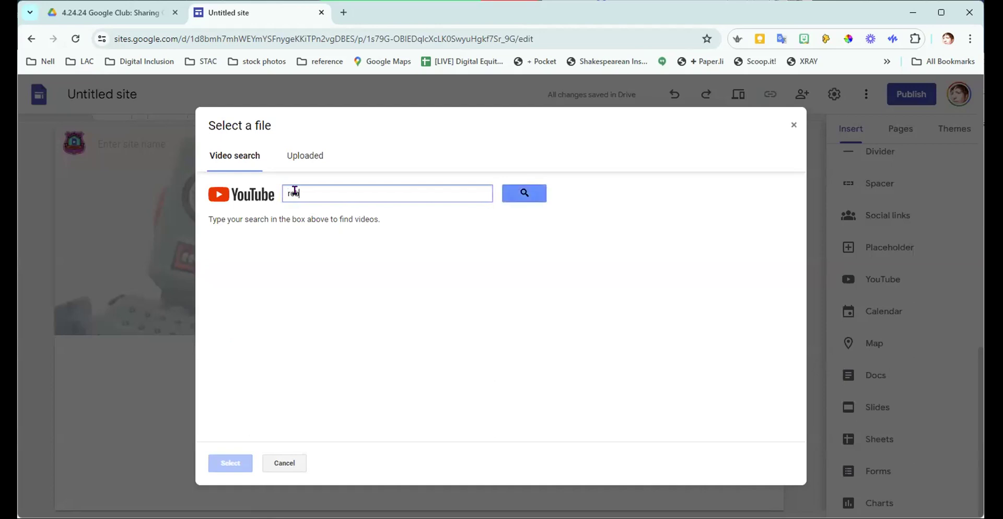
pyautogui.press('Return')
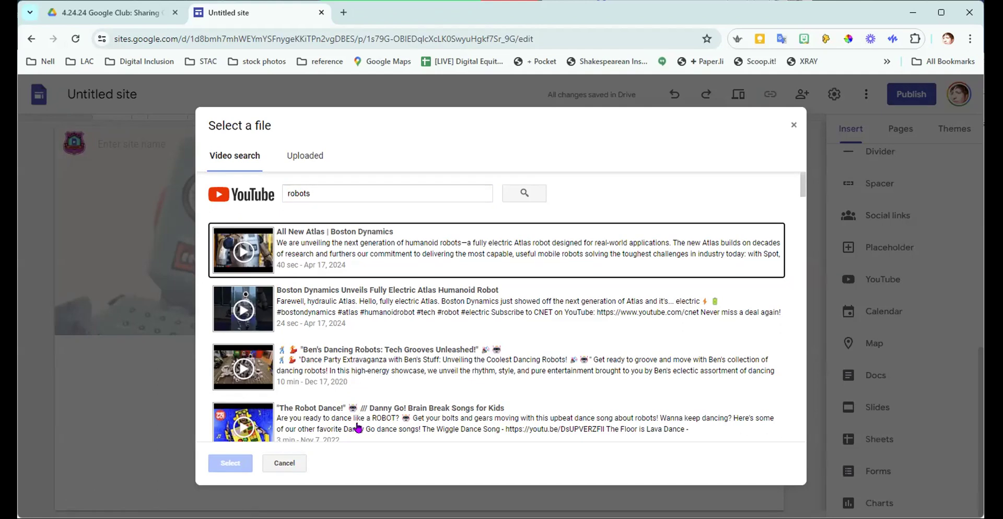
pyautogui.click(301, 419)
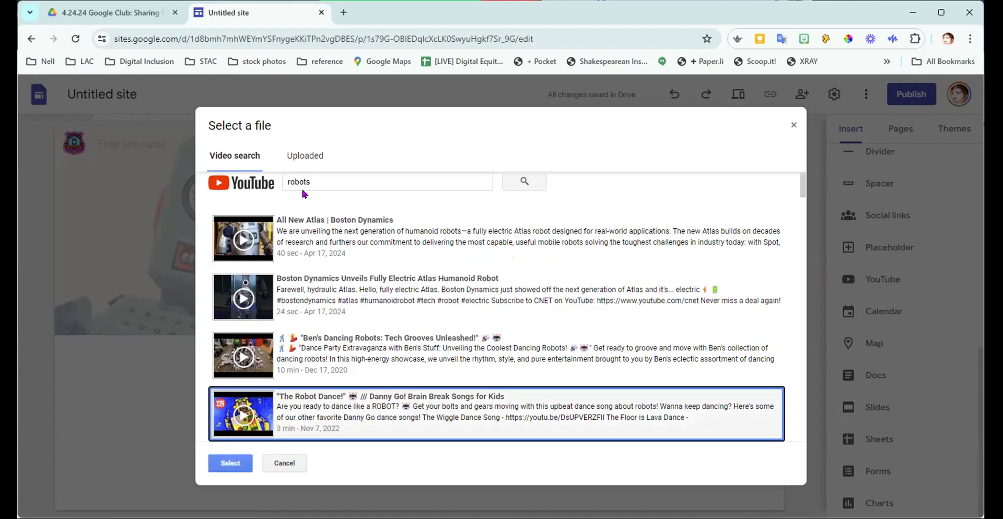
pyautogui.click(228, 464)
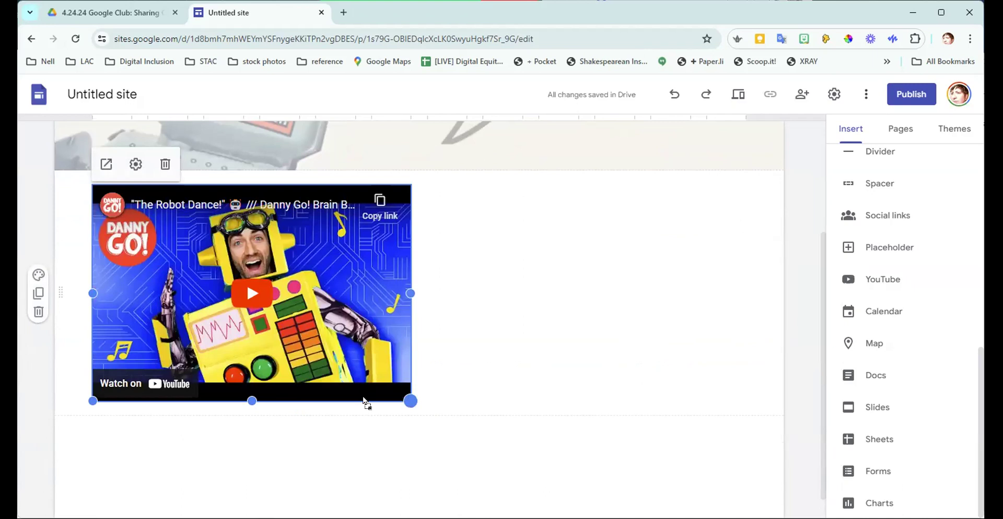
# Shrink the embedded "The Robot Dance!" video so it takes up less of the section's width
pyautogui.moveTo(249, 327); pyautogui.dragTo(366, 320)
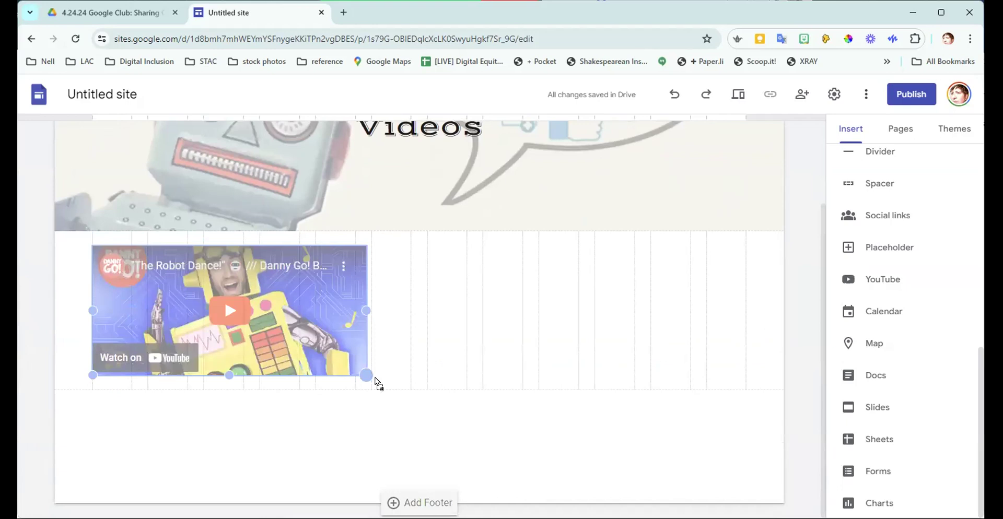
pyautogui.moveTo(376, 383); pyautogui.dragTo(378, 380)
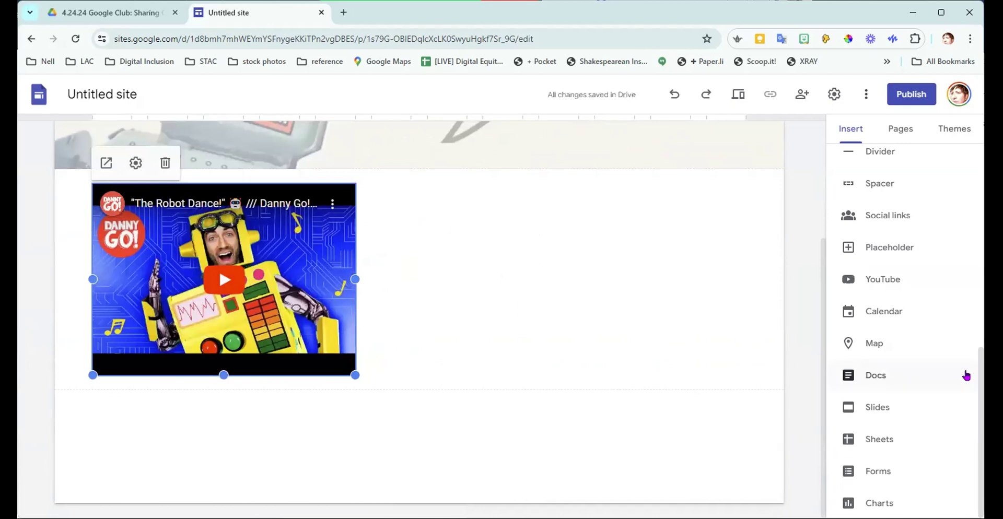
# Add an empty text box in its own section below the video on the Videos page
pyautogui.scroll(8, 965, 375)
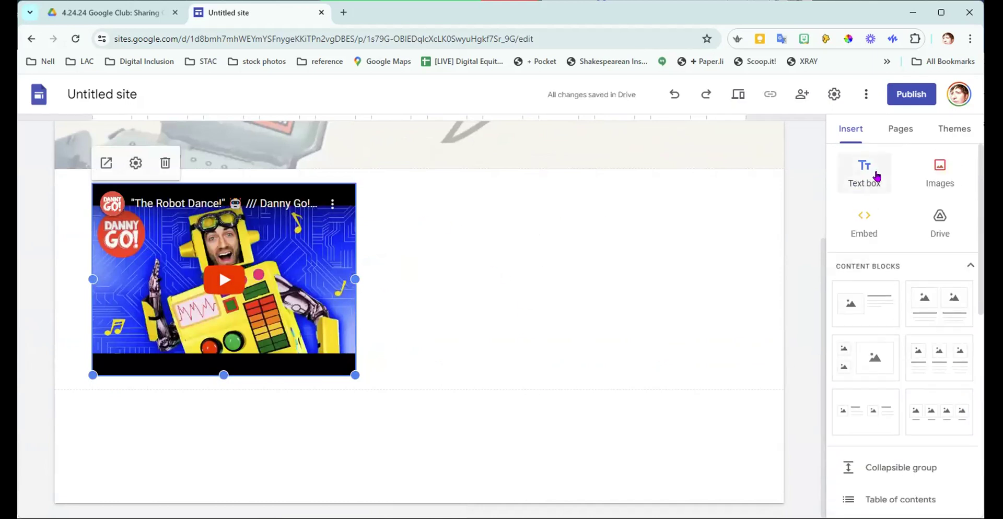
pyautogui.click(866, 176)
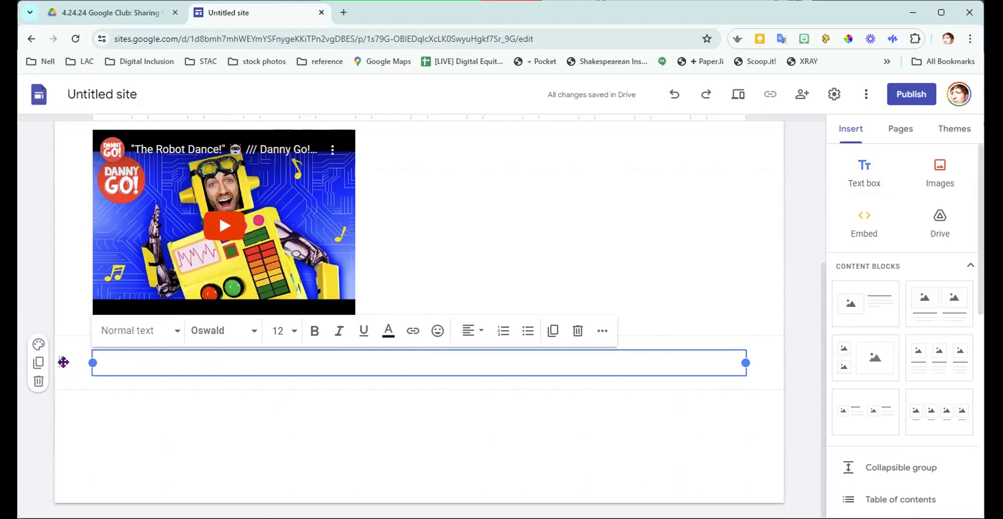
# Move the empty text box beside the "The Robot Dance!" video and enter "Why is the Robot Dancing?" in it
pyautogui.moveTo(59, 361); pyautogui.dragTo(399, 188)
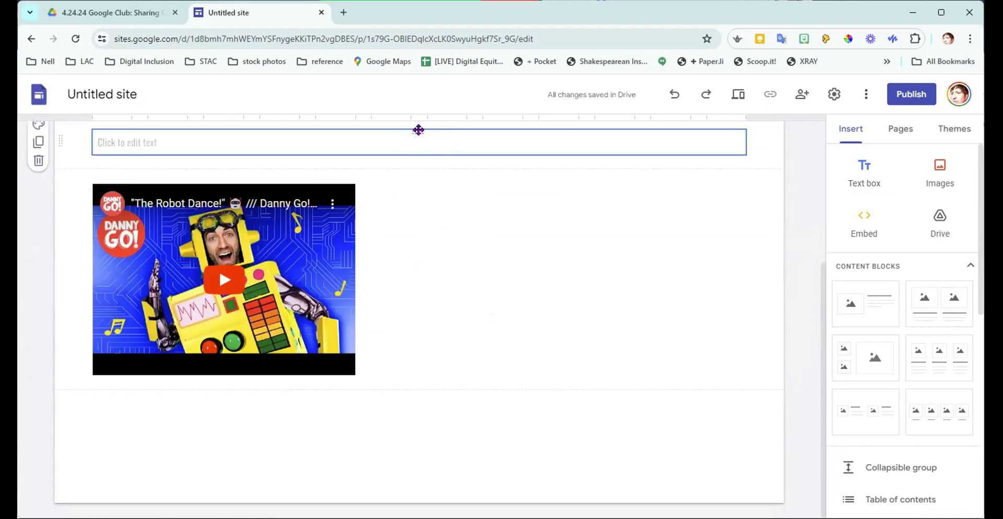
pyautogui.moveTo(417, 130); pyautogui.dragTo(423, 430)
pyautogui.click(382, 362)
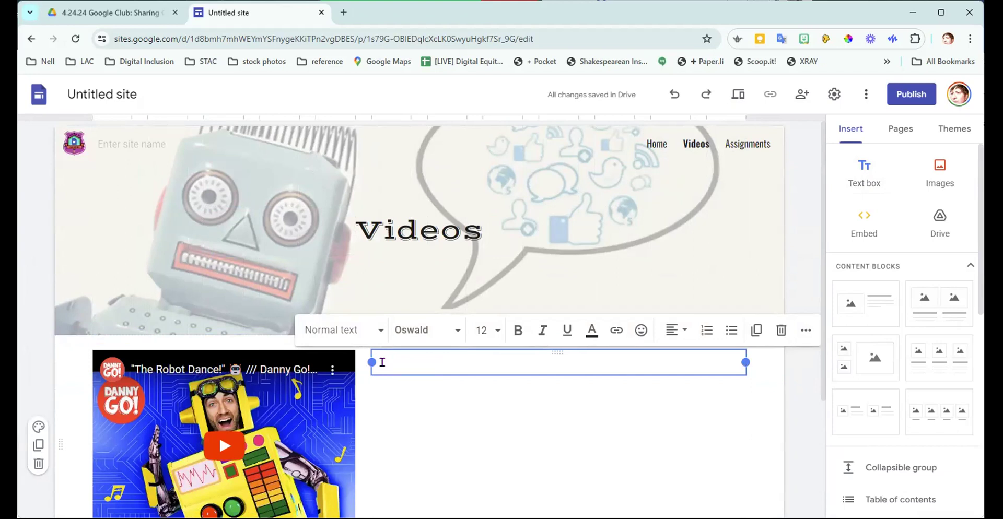
pyautogui.write('Why is the Robot Dancing?')
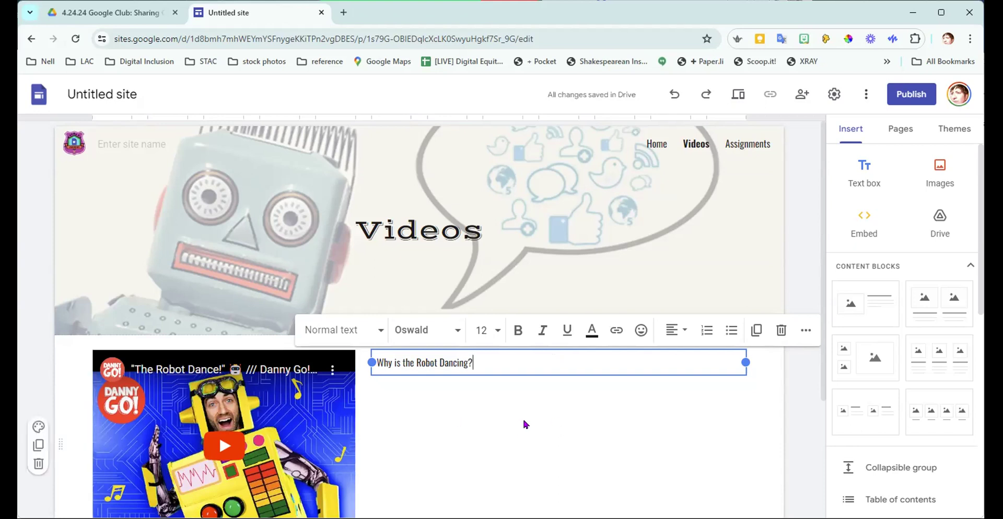
pyautogui.scroll(-2, 524, 425)
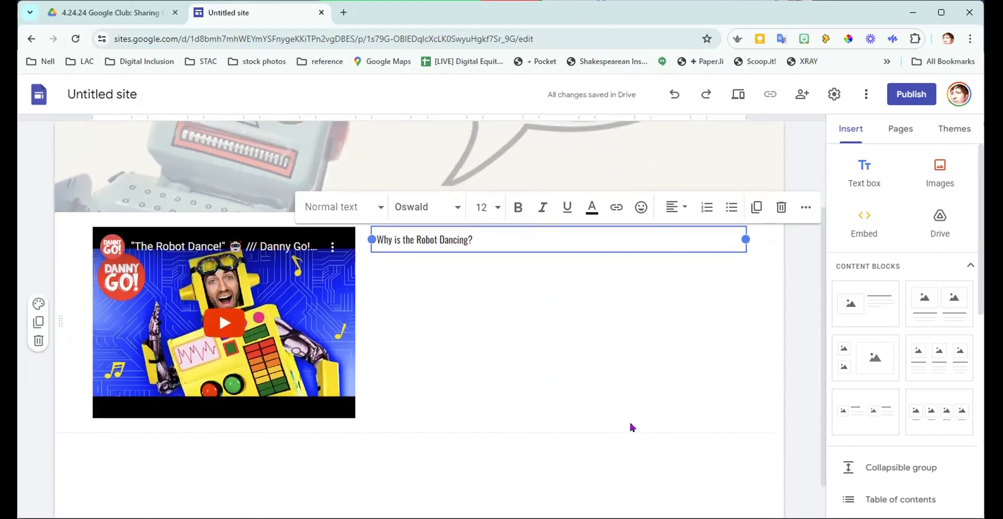
# Publish the site to the web for anyone to view, using the web address gclubexample
pyautogui.click(901, 98)
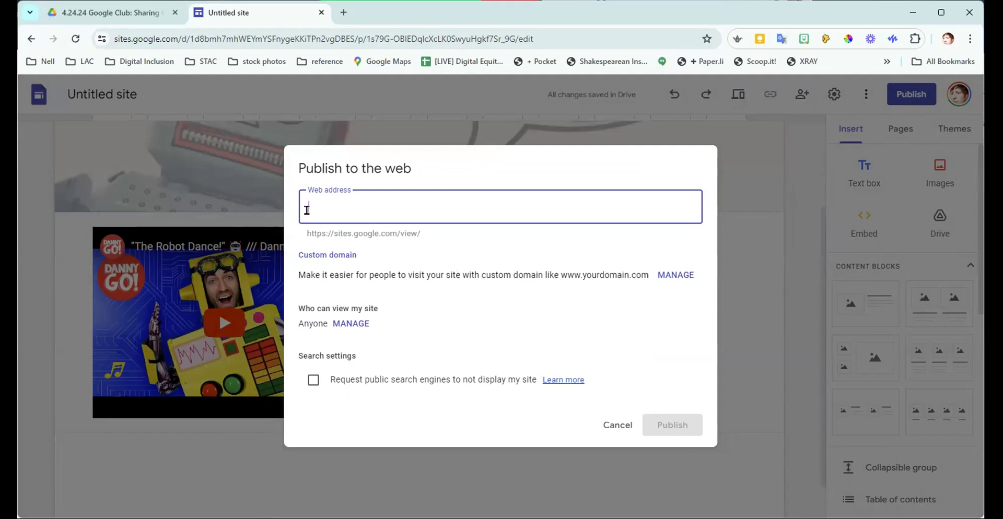
pyautogui.write('googleclub')
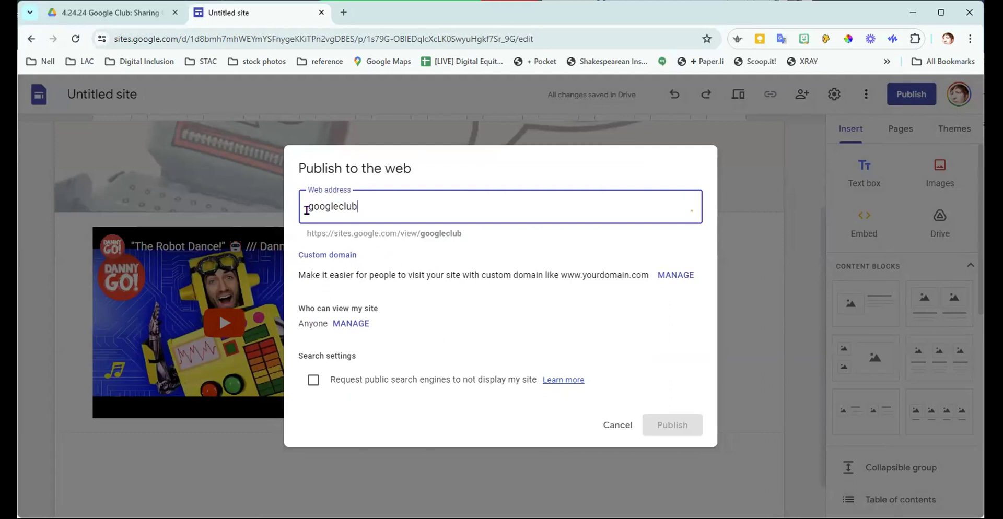
pyautogui.write('example')
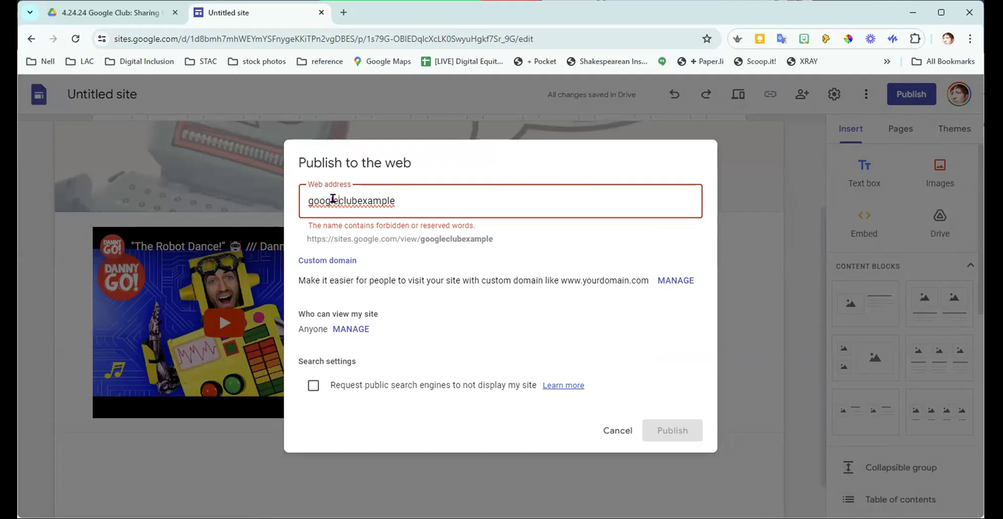
pyautogui.moveTo(338, 201); pyautogui.dragTo(284, 204)
pyautogui.press('BackSpace')
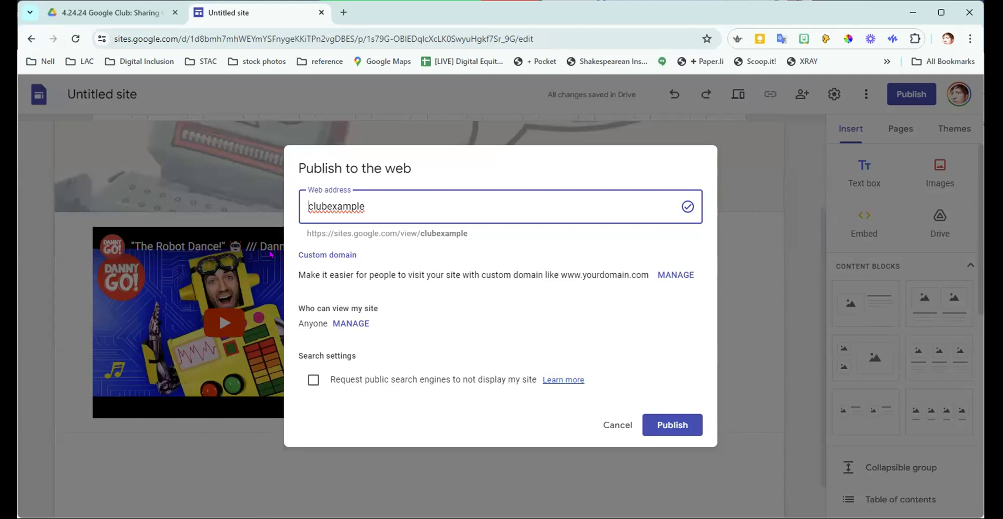
pyautogui.write('g')
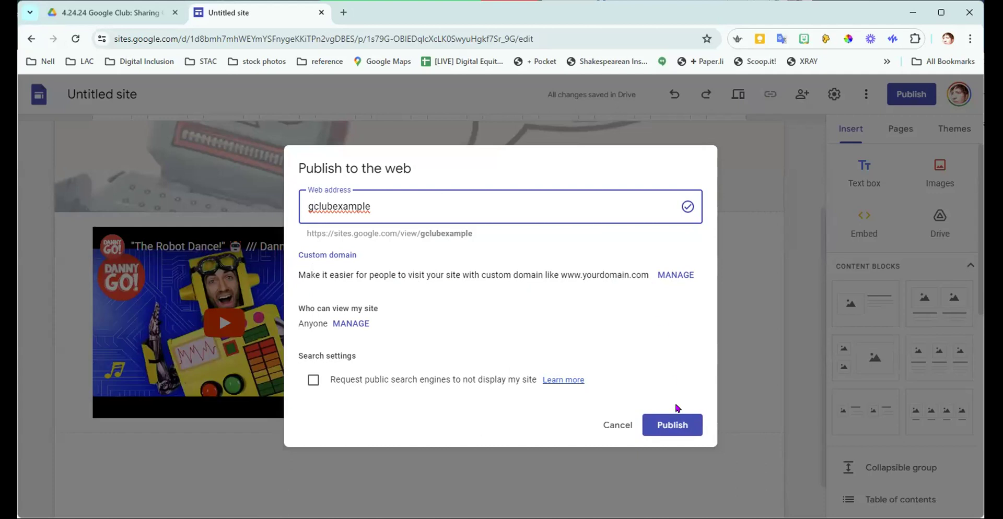
pyautogui.click(677, 427)
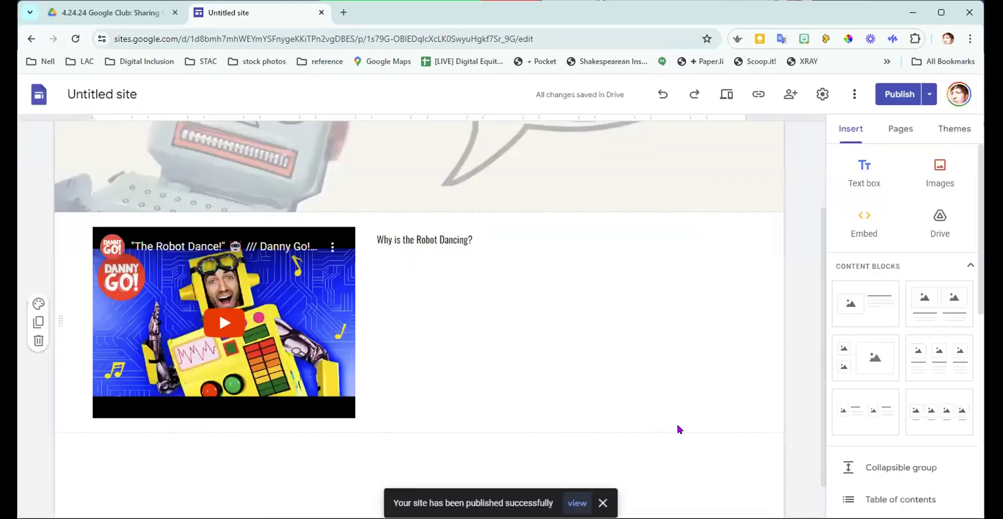
# Copy the published site's link and open sites.google.com/view/gclubexample/videos in a new browser tab
pyautogui.click(756, 97)
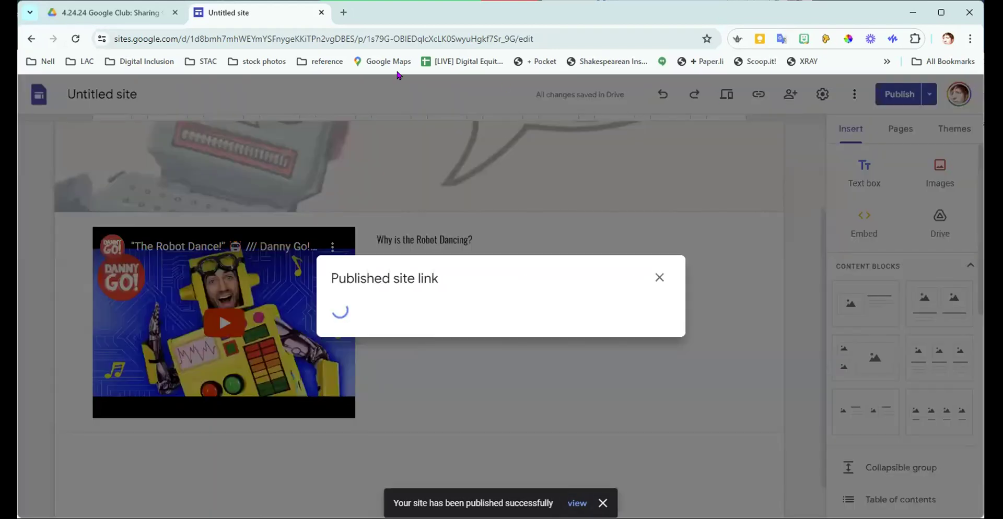
pyautogui.click(341, 14)
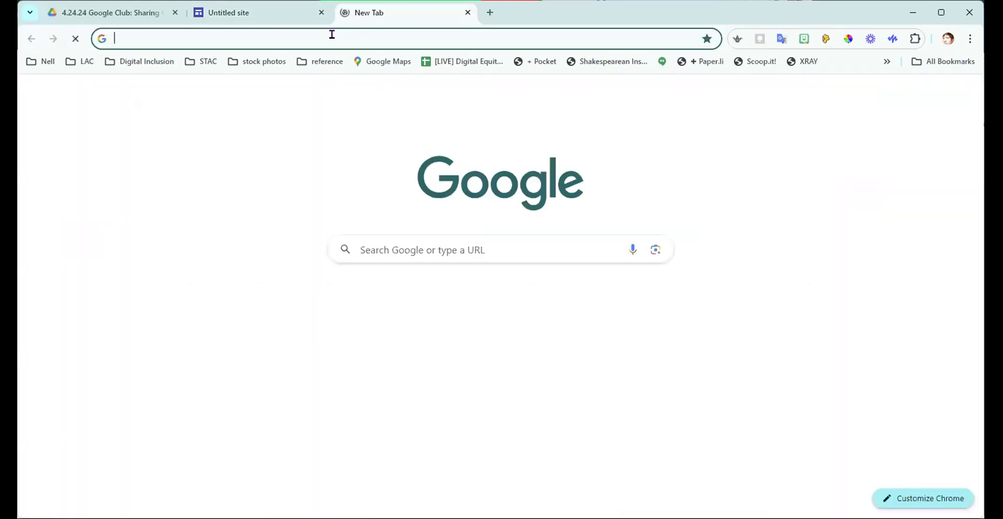
pyautogui.click(331, 35)
pyautogui.write('Photo by Tima Miroshnichenko: https://www.pexels.com/photo/a-woman-wearing-viewing-glasses-in-a-cinema-7991261/')
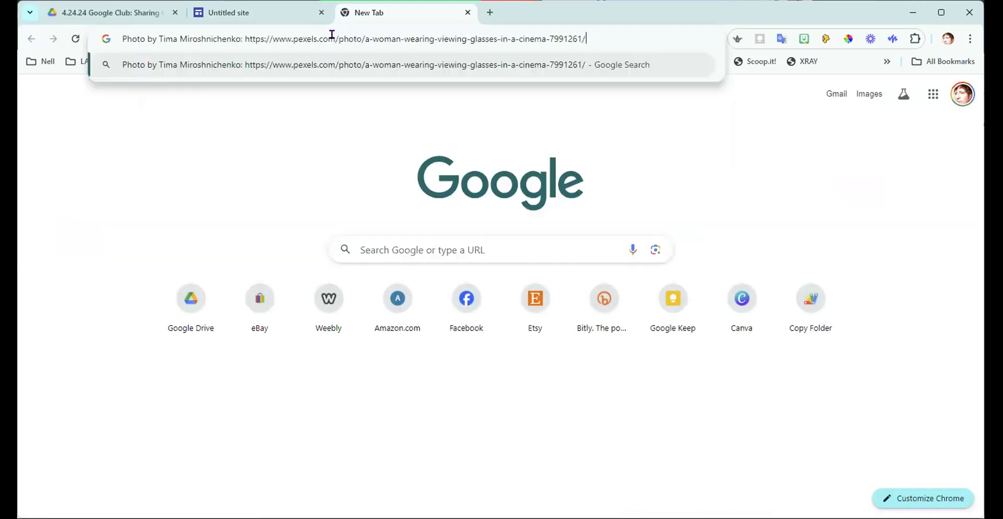
pyautogui.click(243, 15)
pyautogui.click(632, 304)
pyautogui.click(375, 21)
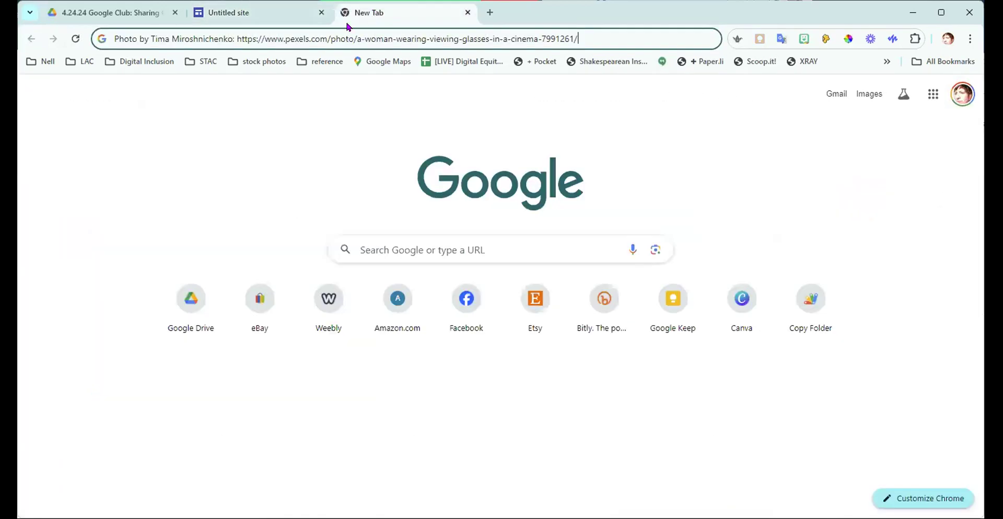
pyautogui.moveTo(599, 37); pyautogui.dragTo(31, 42)
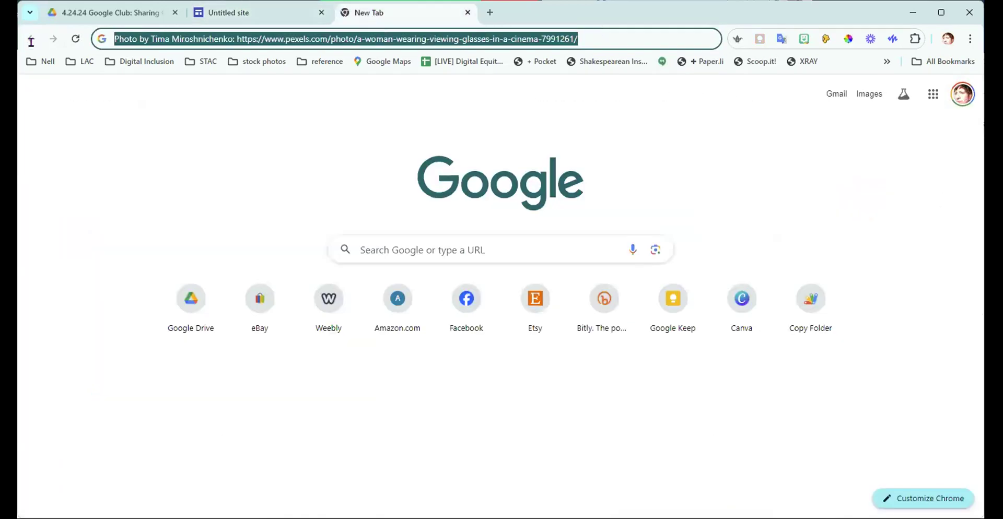
pyautogui.hotkey('ctrl', 'v')
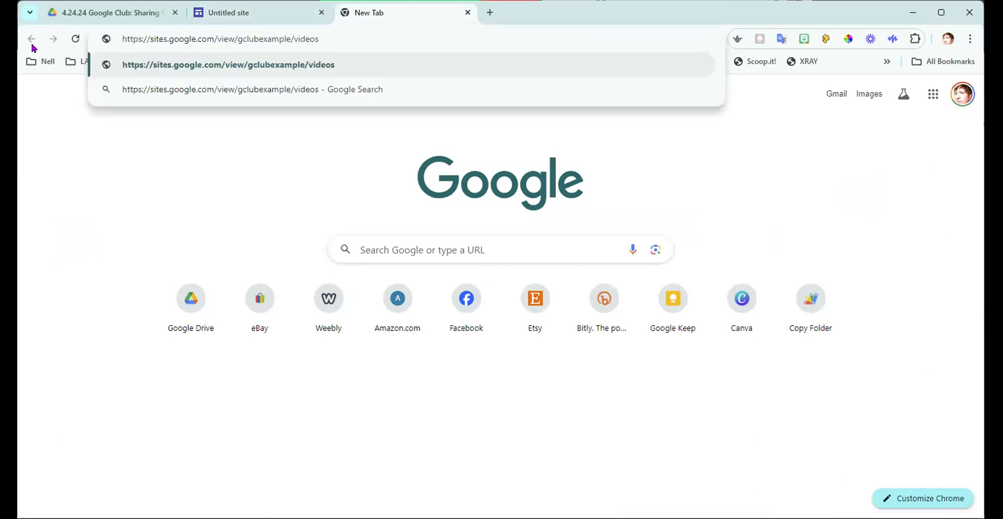
pyautogui.press('Return')
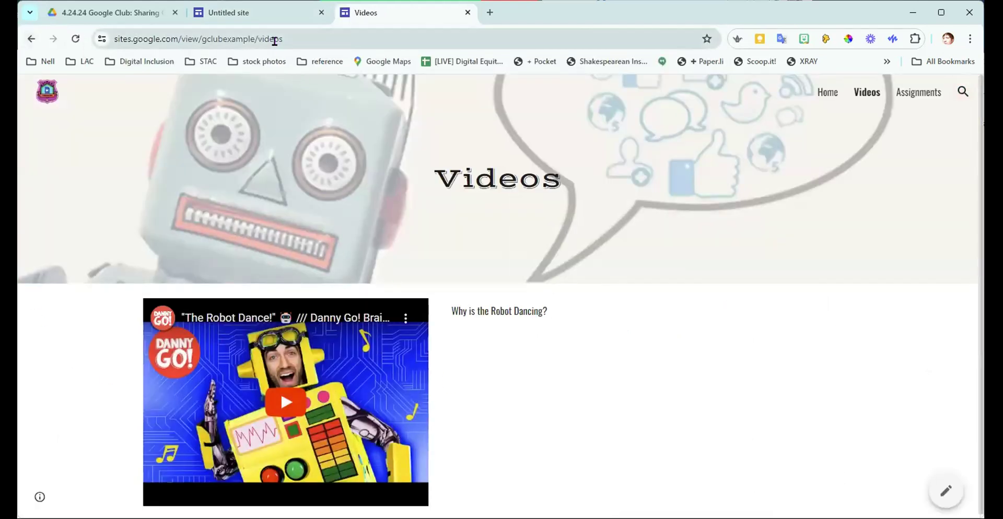
# View the published site's Home and Assignments pages and return to its Videos page
pyautogui.click(828, 93)
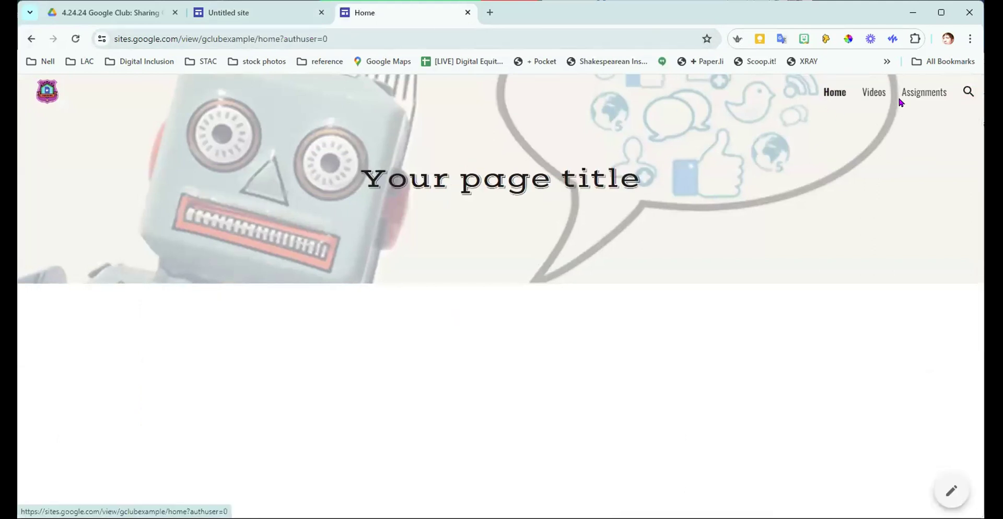
pyautogui.click(929, 93)
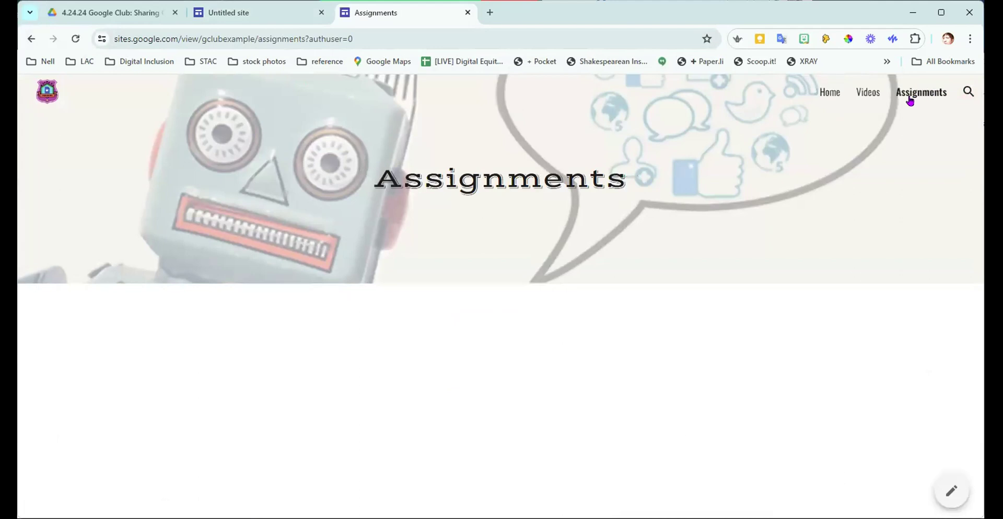
pyautogui.click(862, 97)
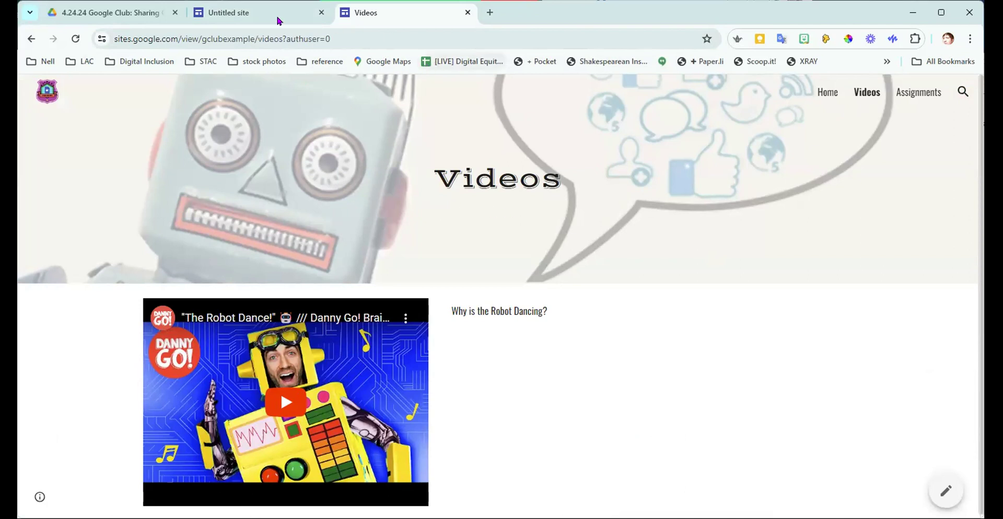
# Return to the site editor and rename the untitled site as "G Club"
pyautogui.click(232, 13)
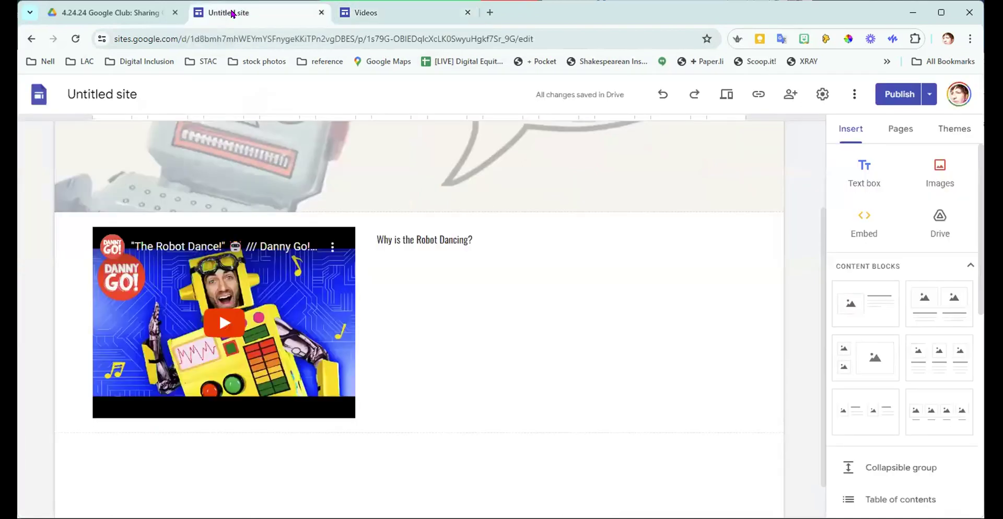
pyautogui.click(95, 88)
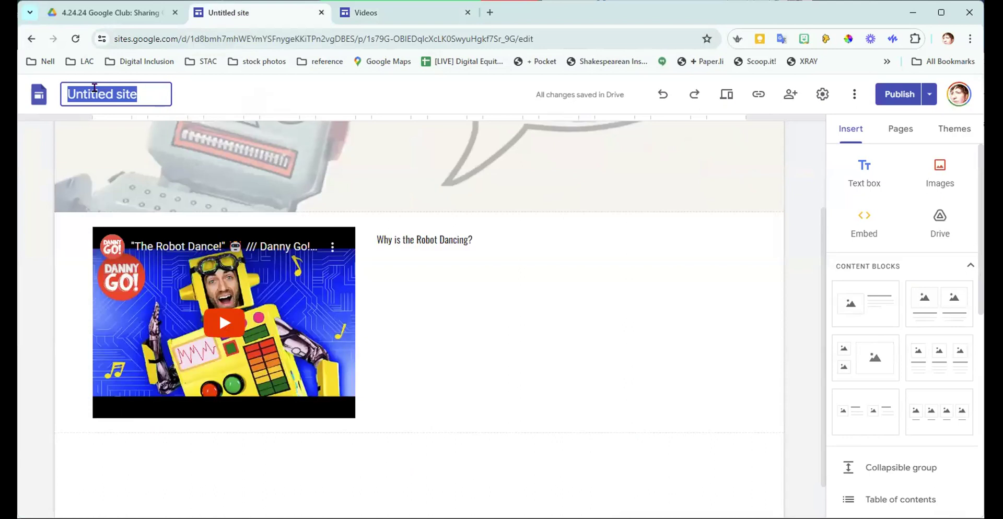
pyautogui.write('G Club')
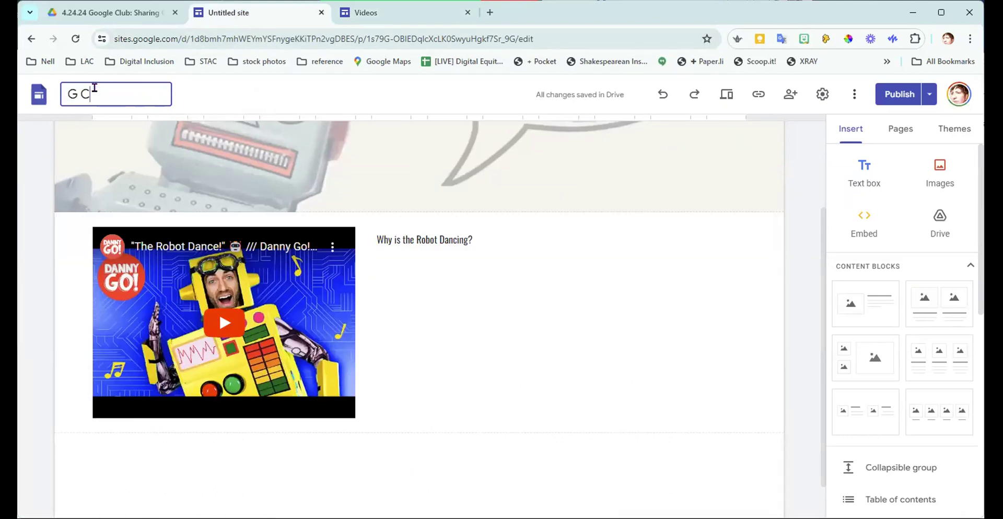
pyautogui.click(517, 421)
pyautogui.scroll(3, 516, 344)
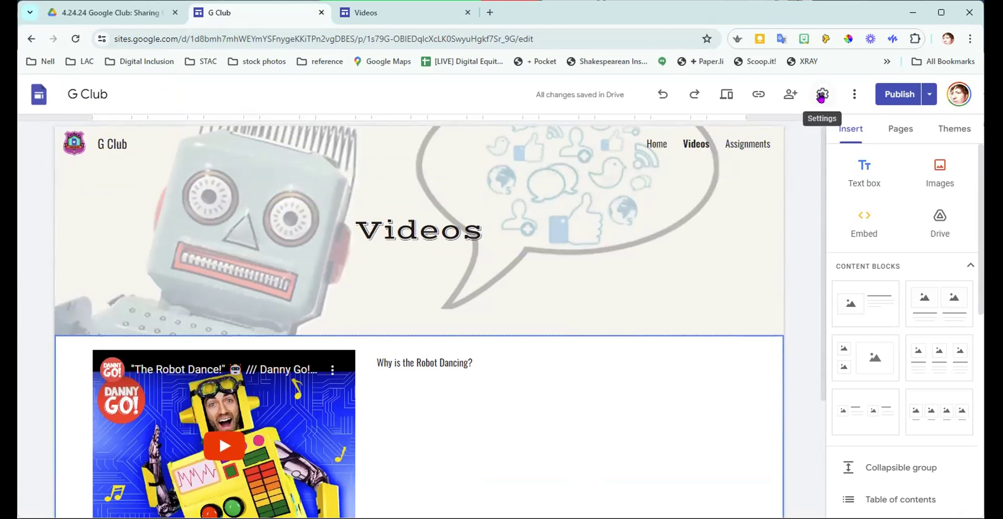
# Upload the Google Sites PNG from the Downloads folder as the site's favicon in the brand image settings
pyautogui.click(821, 95)
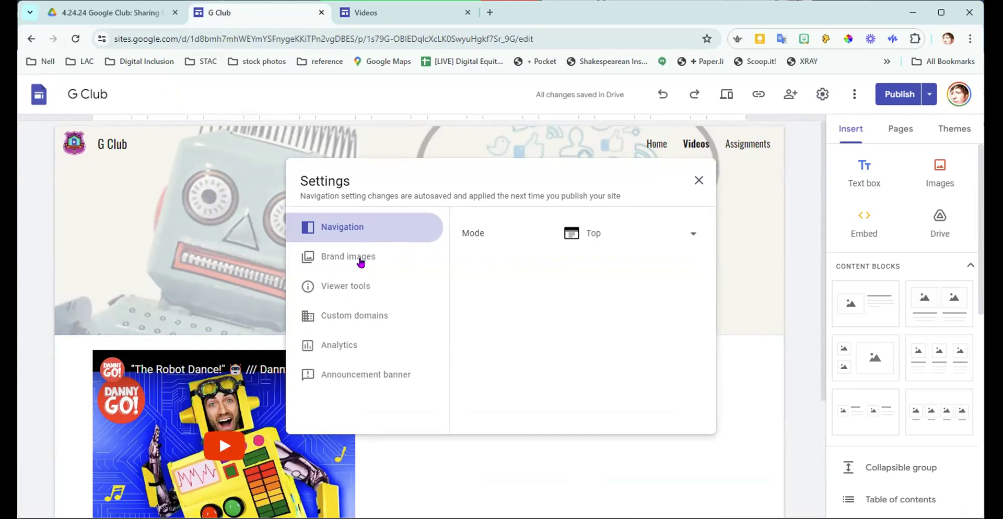
pyautogui.click(361, 258)
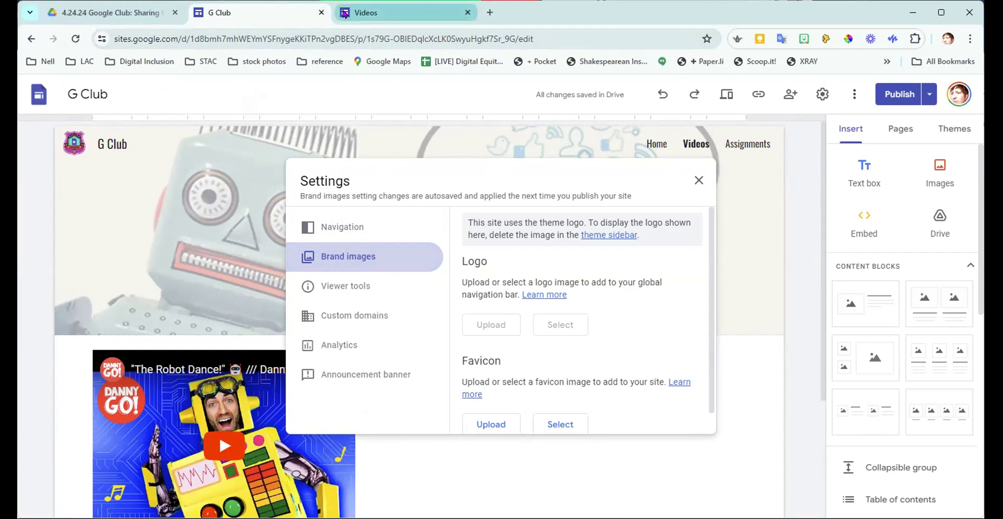
pyautogui.moveTo(344, 12)
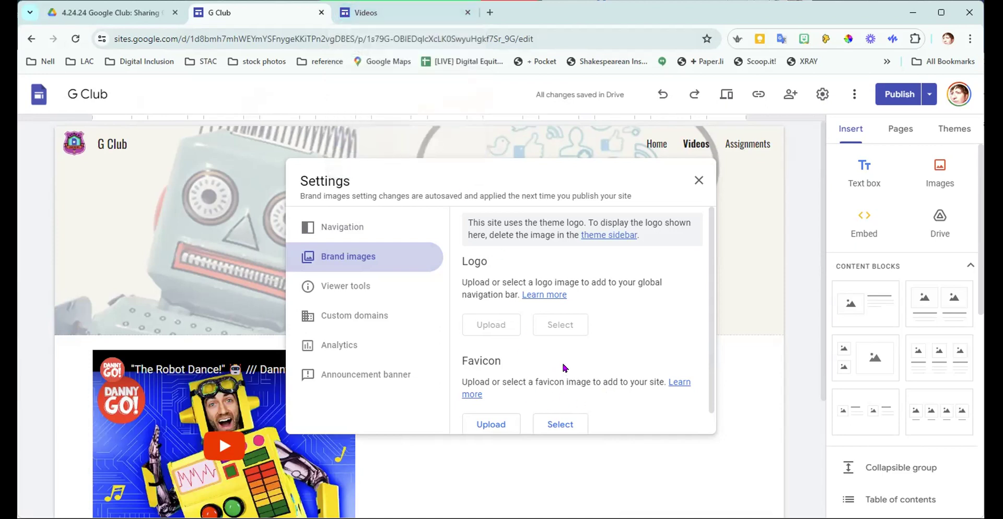
pyautogui.scroll(-1, 563, 368)
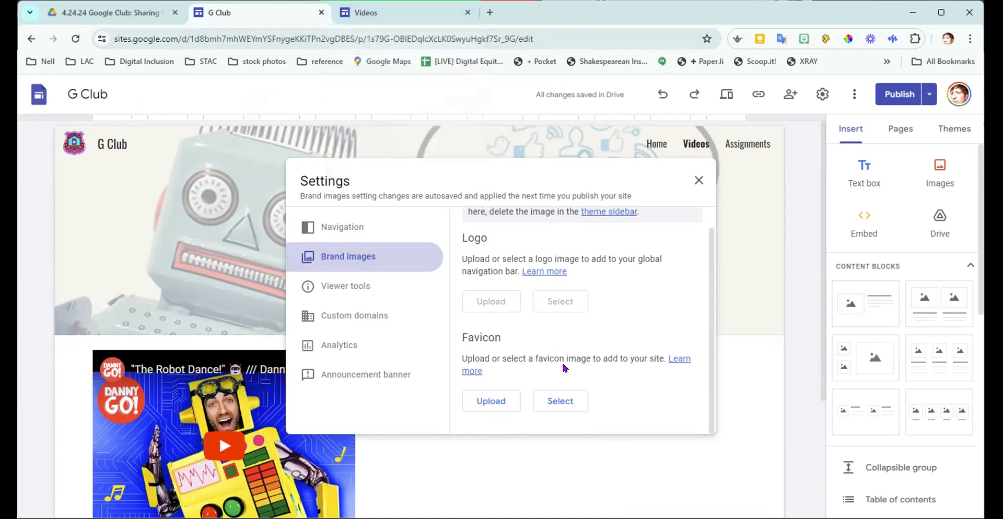
pyautogui.click(484, 403)
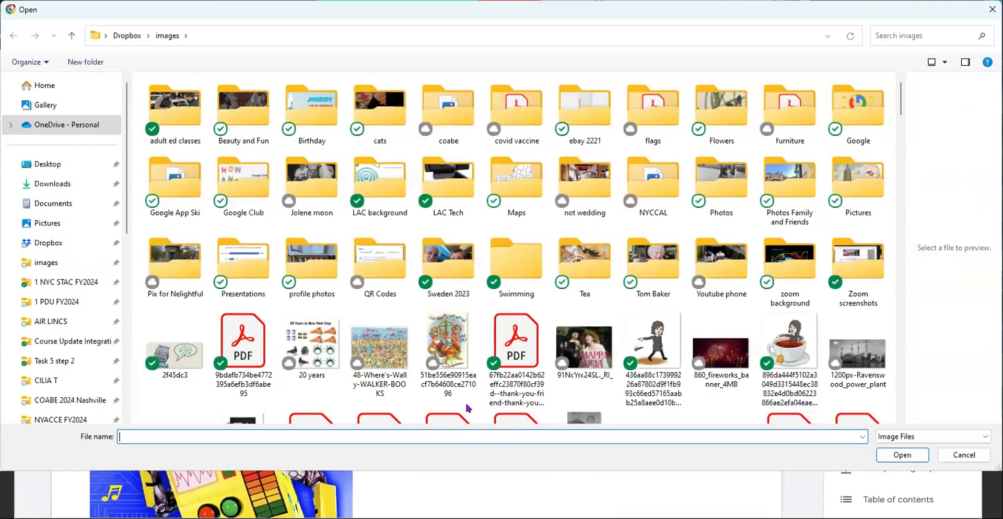
pyautogui.click(55, 187)
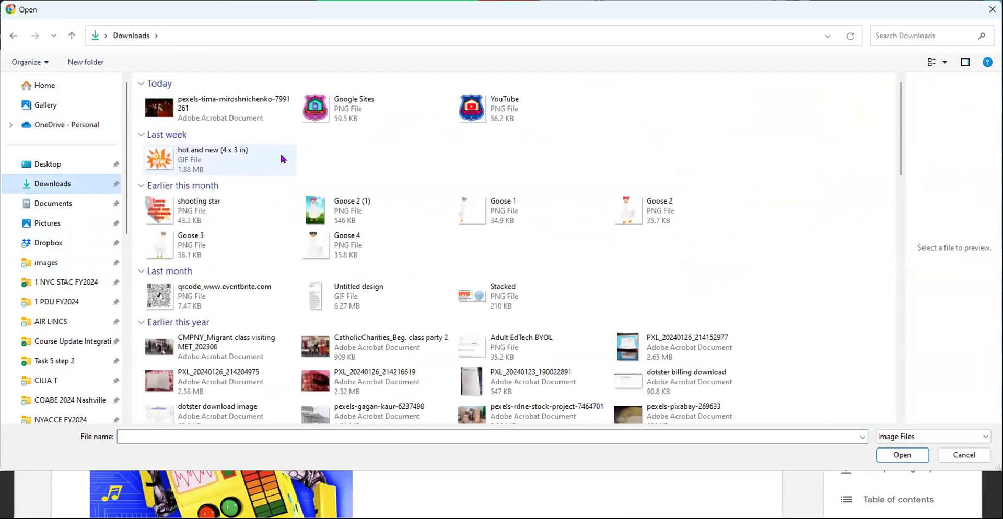
pyautogui.click(341, 106)
pyautogui.click(897, 455)
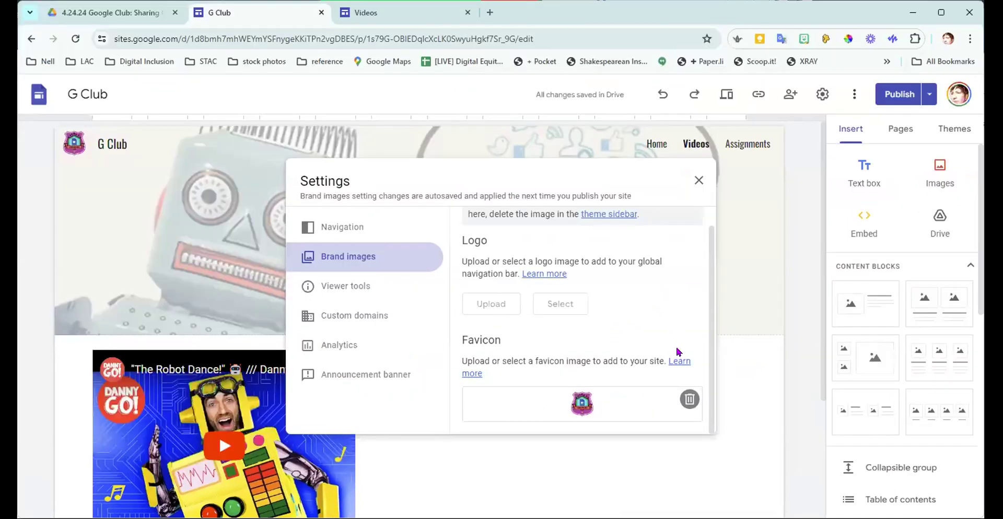
pyautogui.scroll(1, 677, 304)
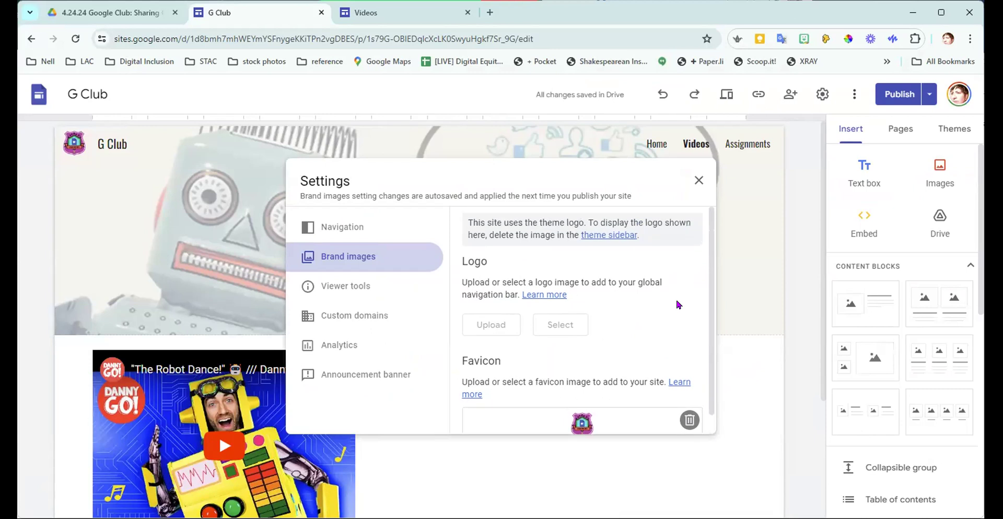
pyautogui.scroll(-1, 678, 304)
pyautogui.click(699, 181)
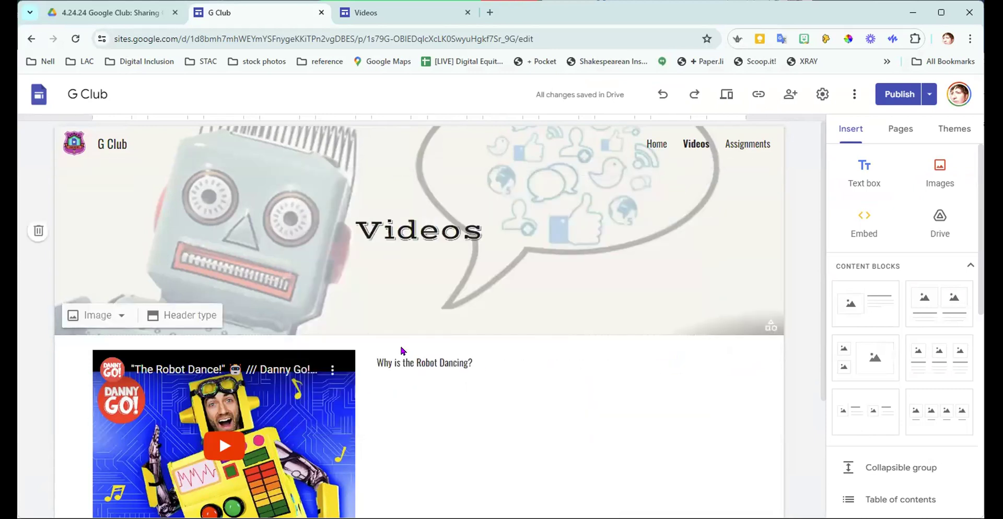
# Review the changes to the site title and favicon and publish the updated site
pyautogui.click(894, 95)
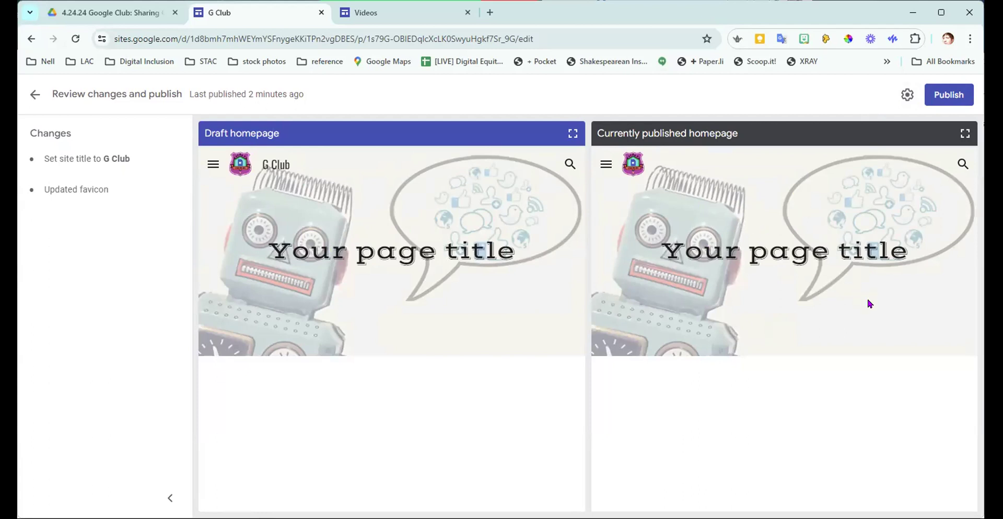
pyautogui.click(949, 99)
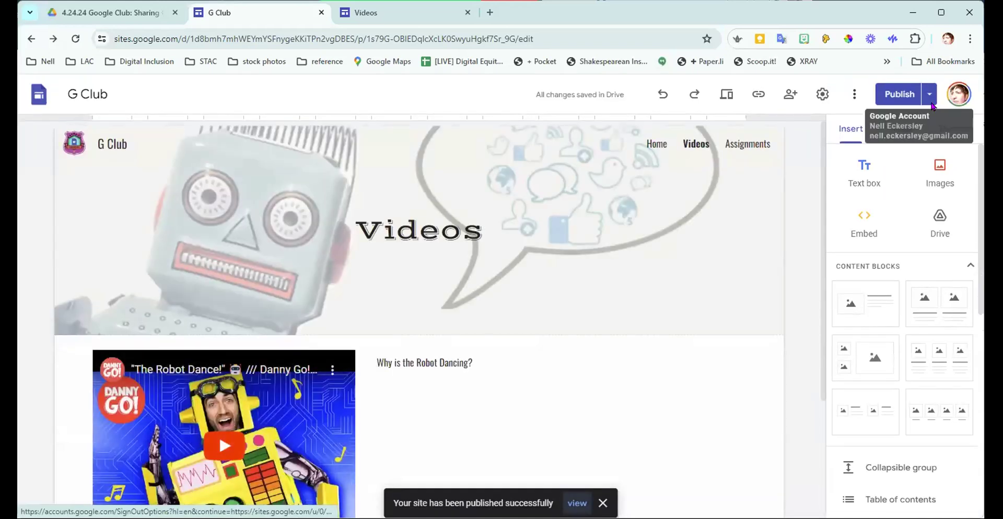
# Reload the published Videos page to check for the new title and favicon, and close that page
pyautogui.click(374, 15)
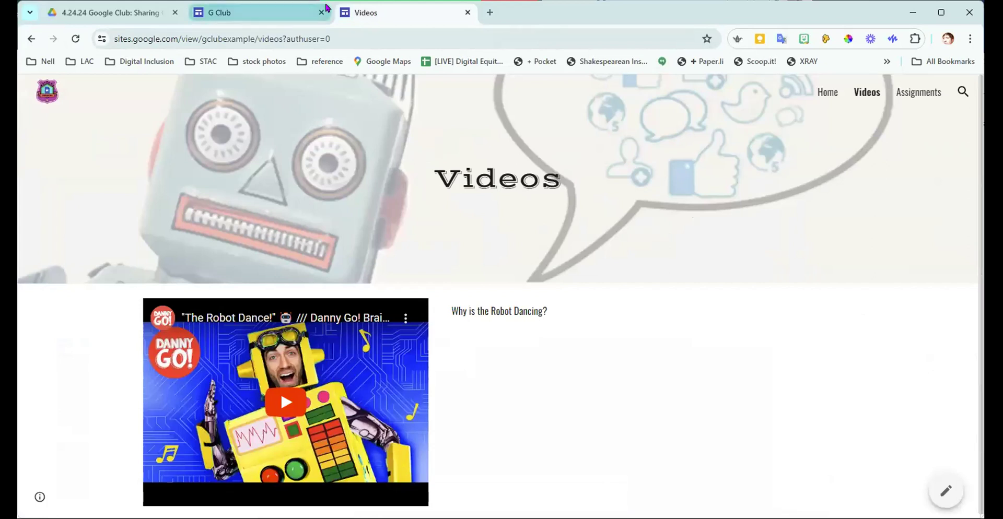
pyautogui.click(73, 40)
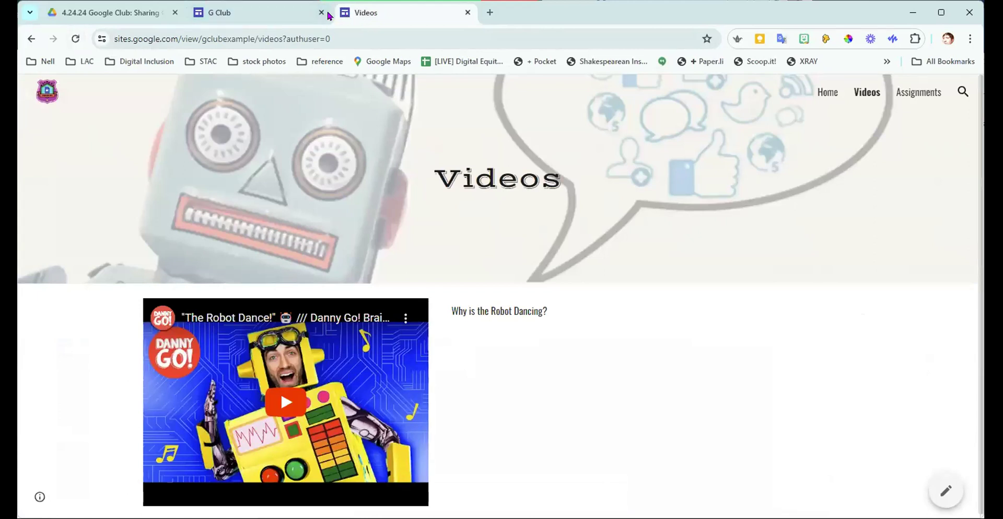
pyautogui.click(467, 13)
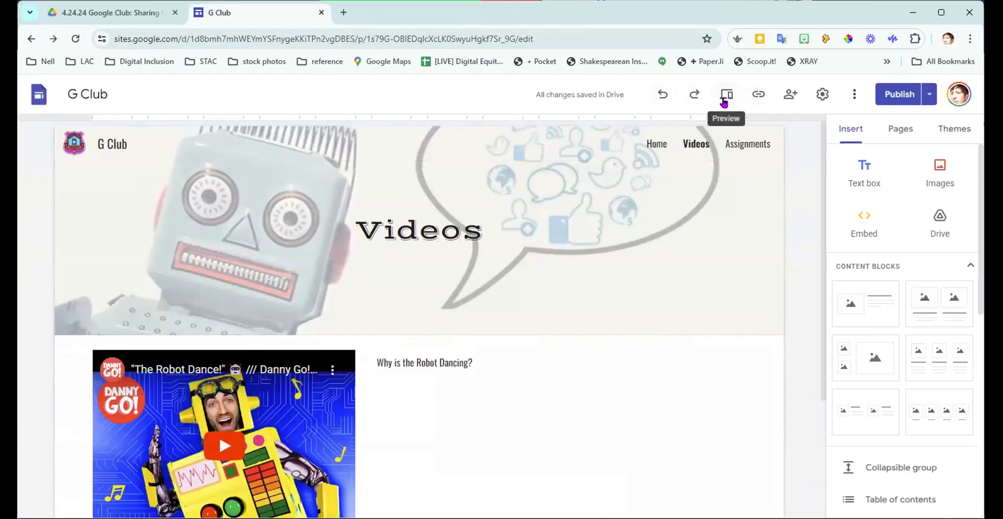
# Preview the site in the phone-size layout and return to the editor
pyautogui.click(724, 97)
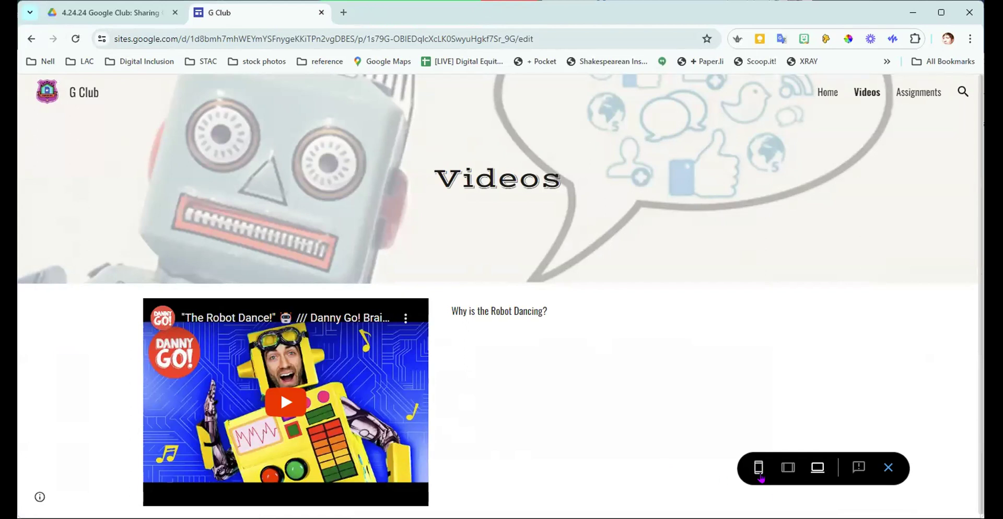
pyautogui.click(758, 471)
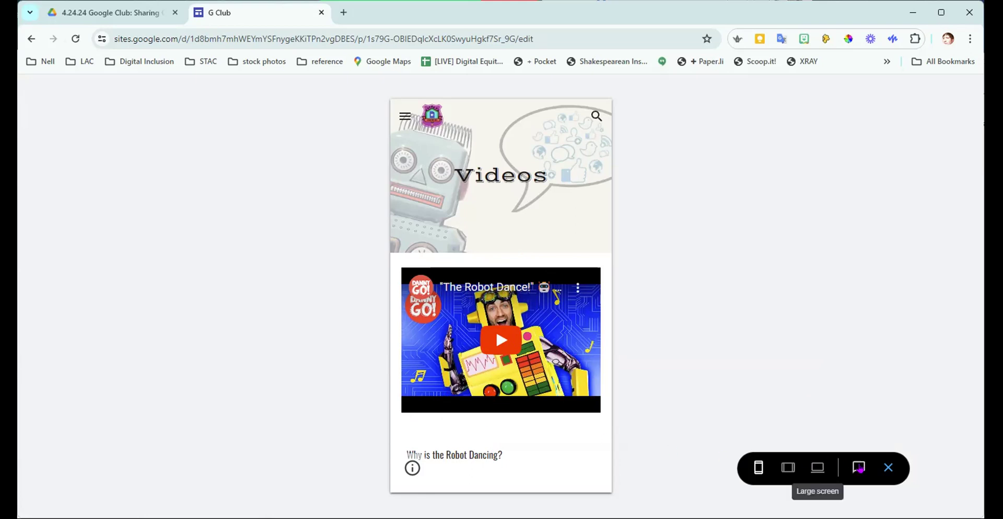
pyautogui.click(888, 469)
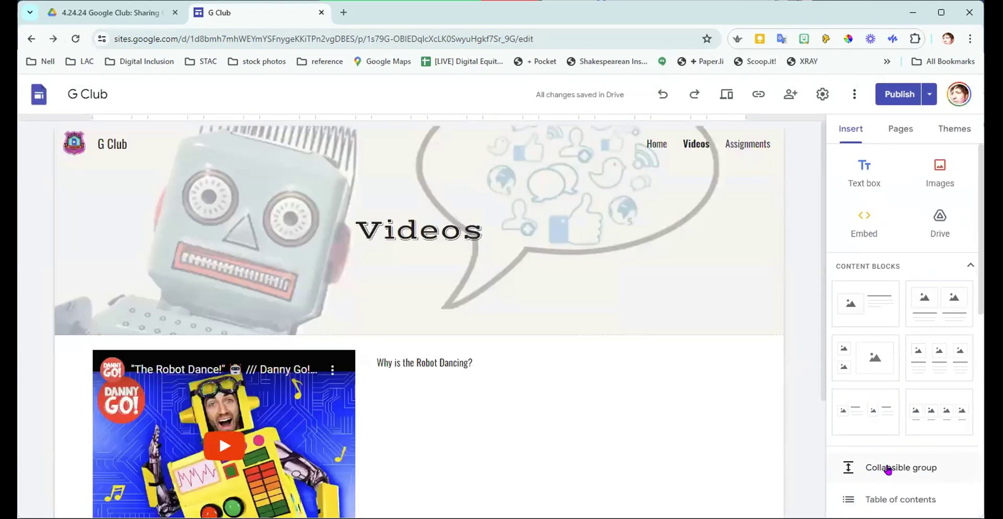
pyautogui.moveTo(148, 213)
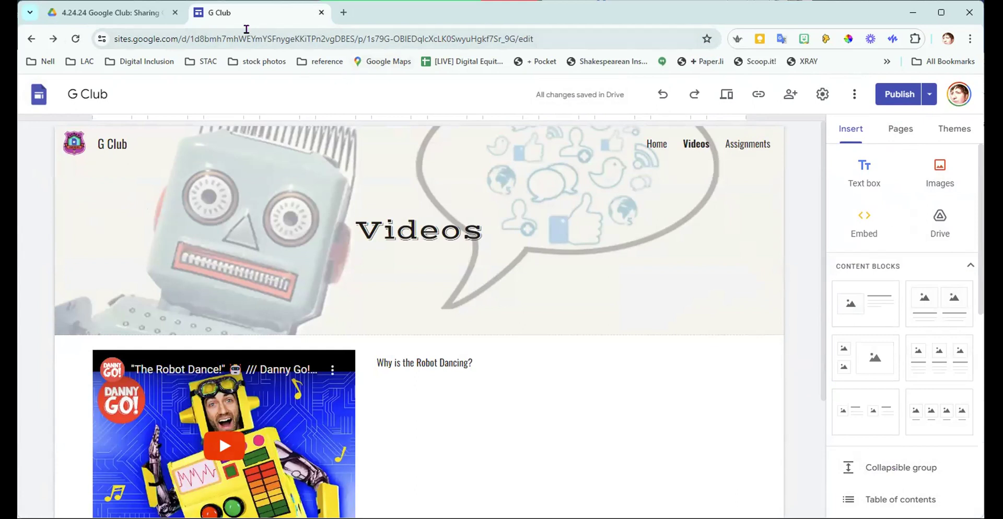
# Copy the published site link and open it in a new browser tab
pyautogui.click(760, 97)
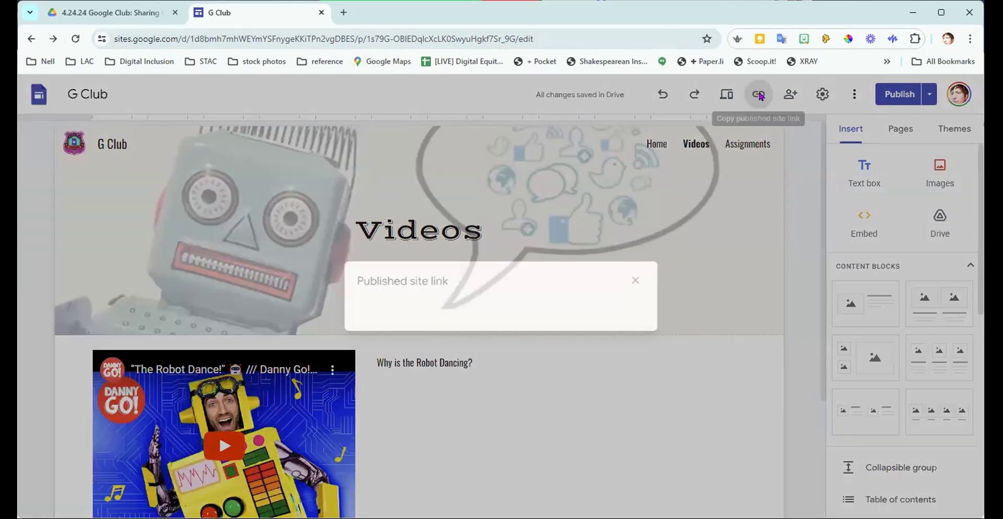
pyautogui.click(634, 302)
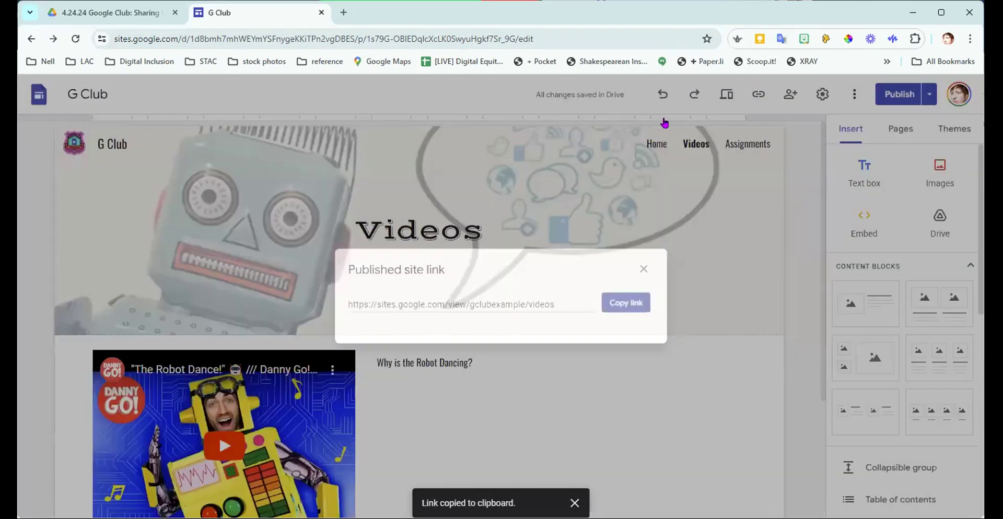
pyautogui.click(343, 12)
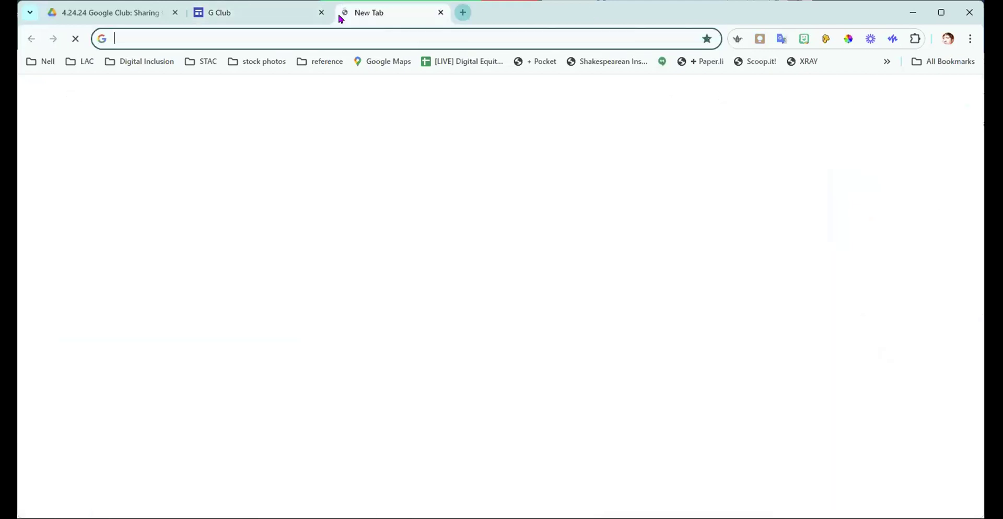
pyautogui.click(339, 34)
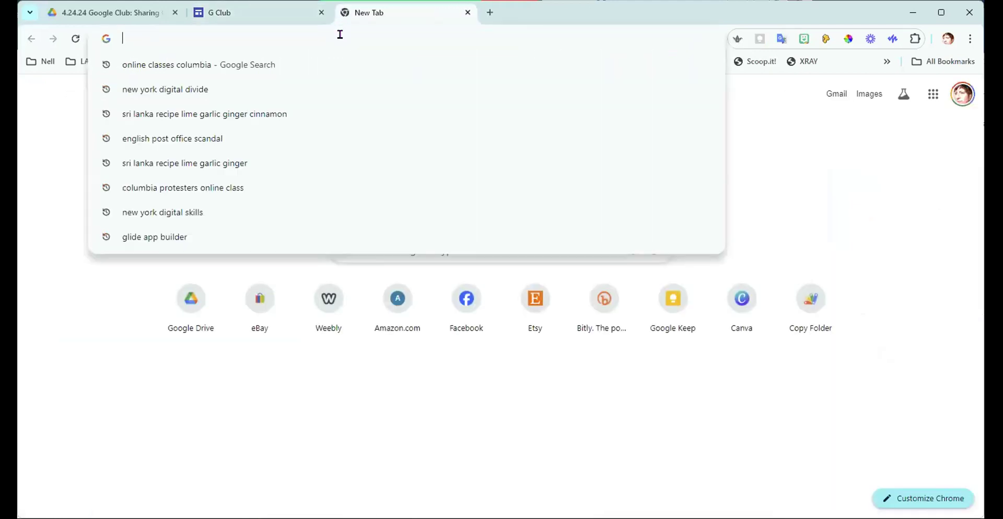
pyautogui.hotkey('ctrl', 'v')
pyautogui.press('Return')
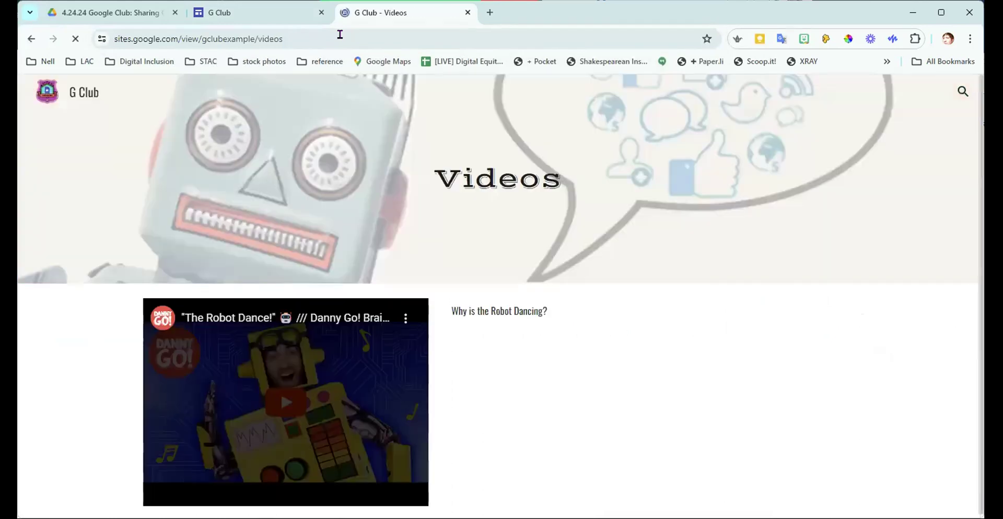